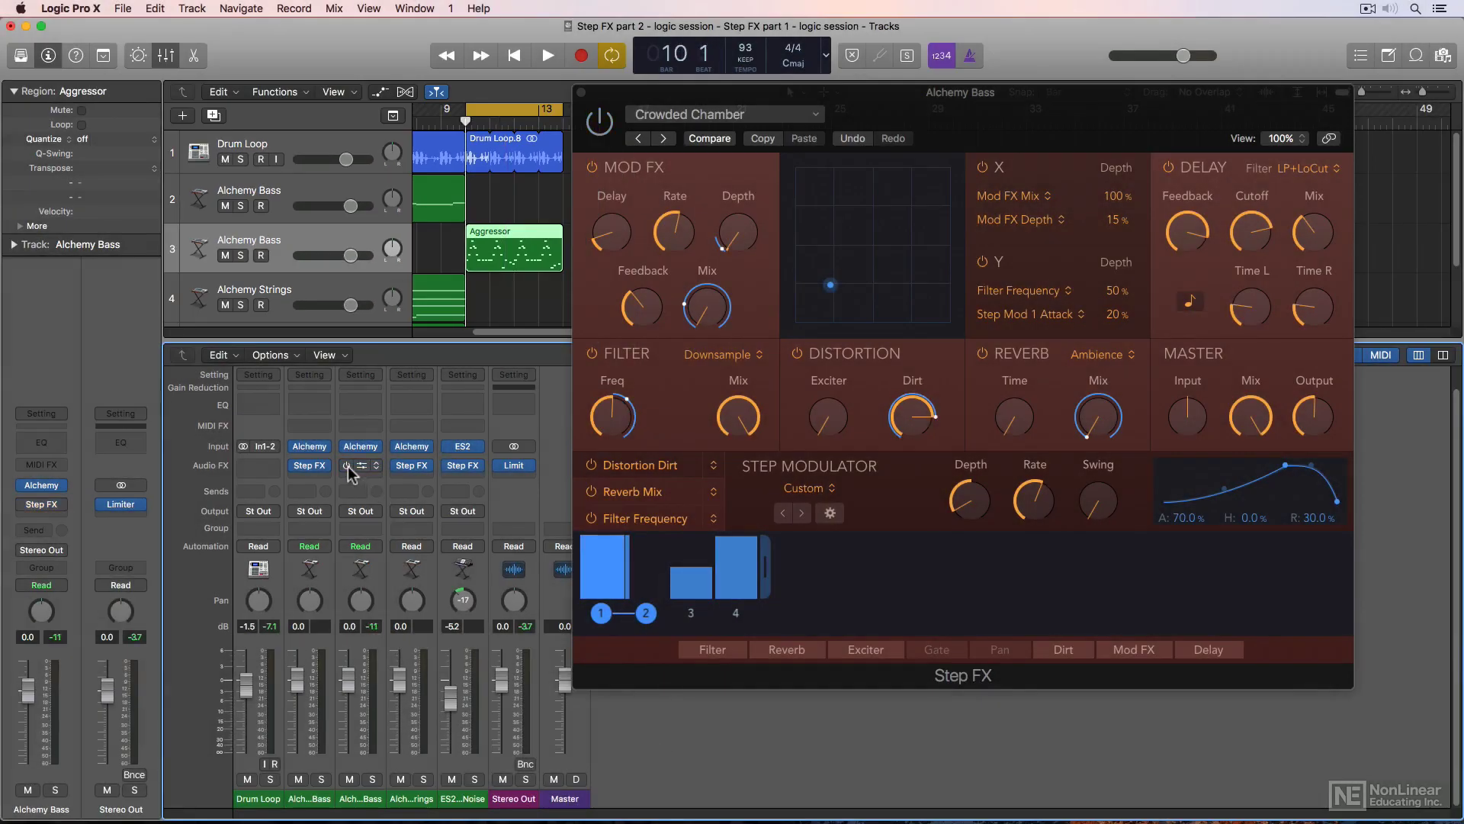
Start playback to audition the Alchemy Bass Step FX Crowded Chamber preset
key(space)
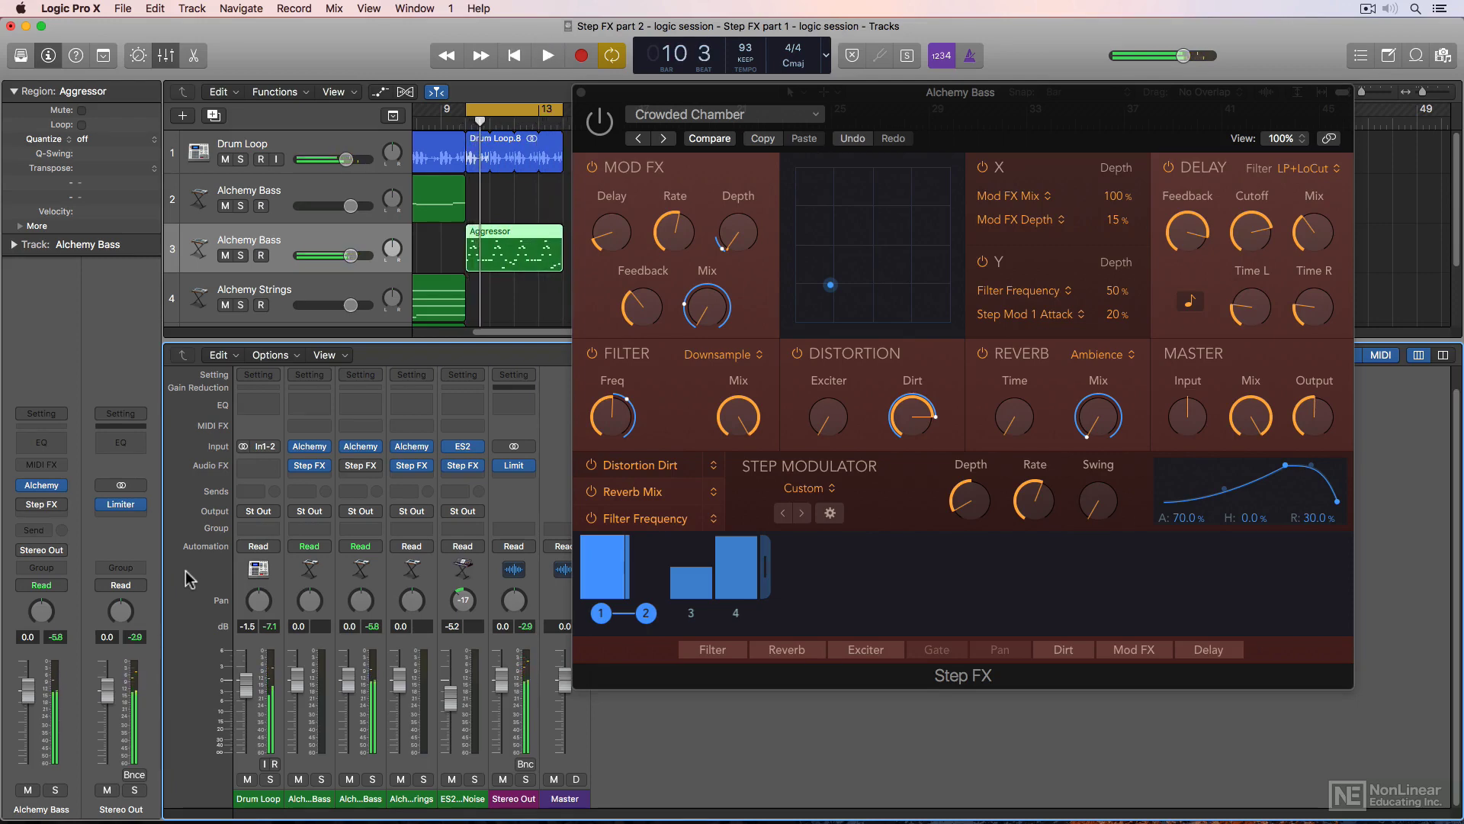
Recall the Factory Default preset from the Step FX preset menu
mouse_move(758, 217)
click(736, 122)
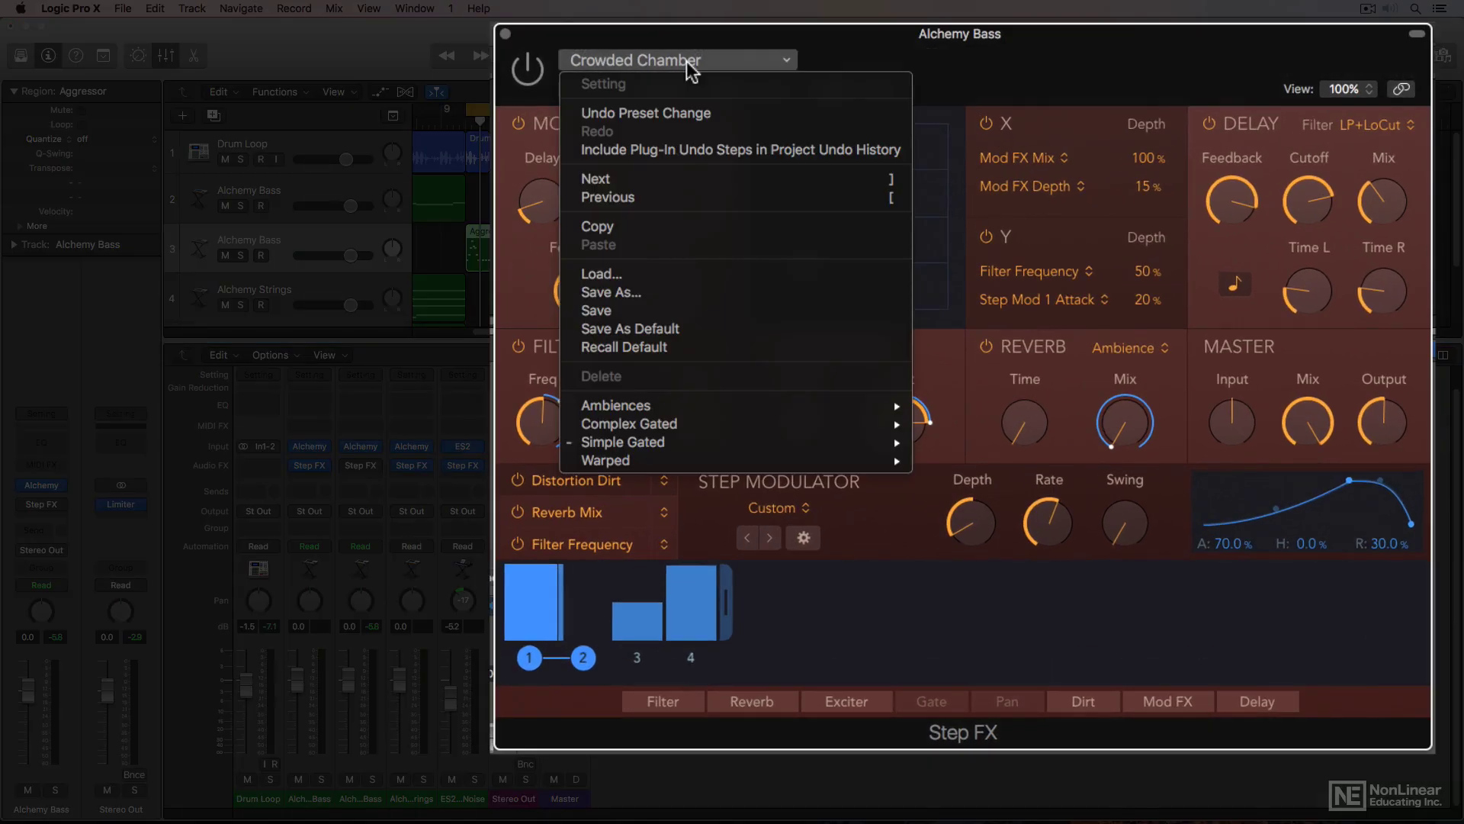
click(694, 348)
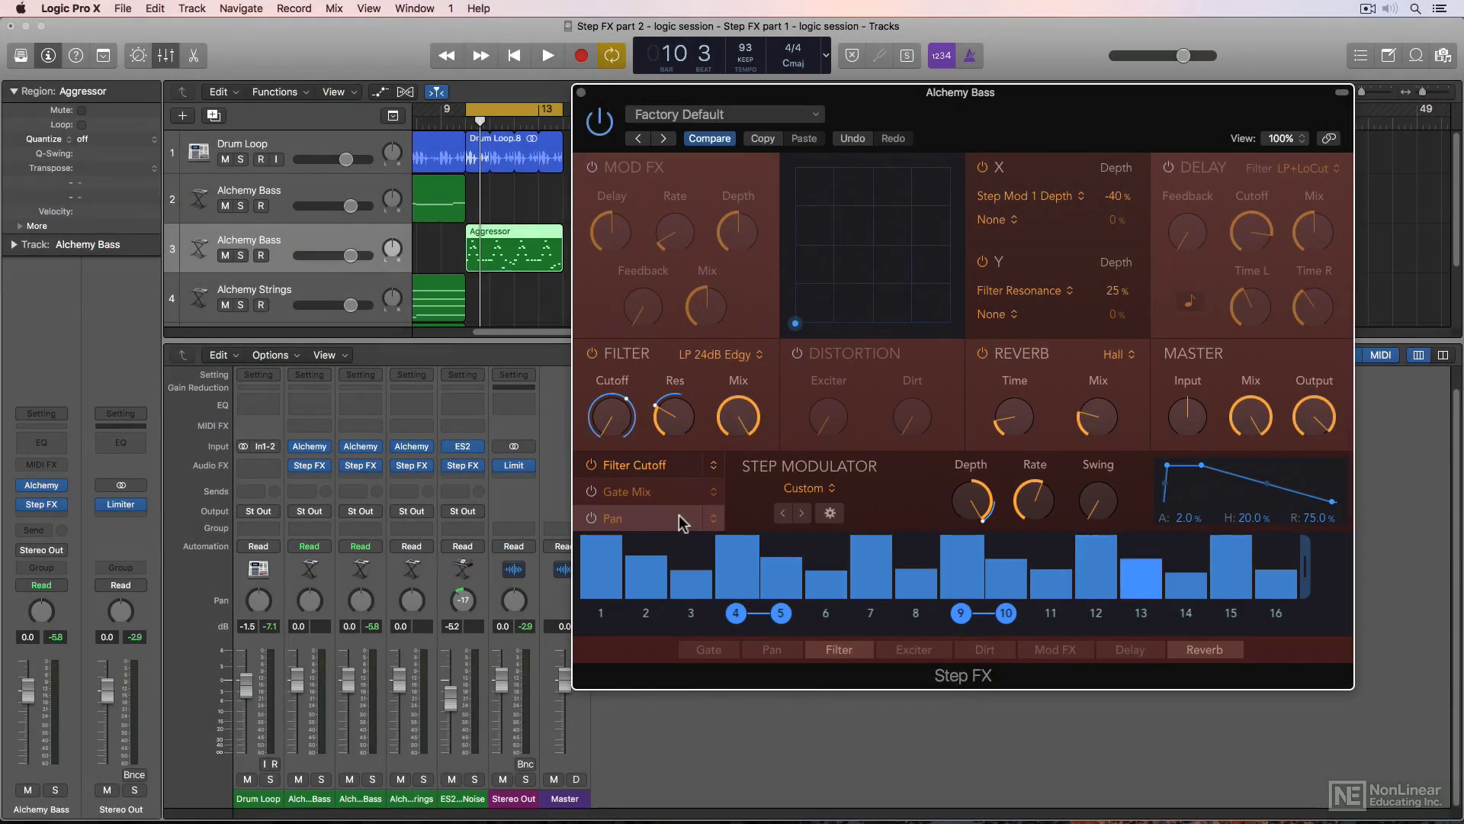
Keep Filter Cutoff as the step modulator target and switch off Gate Mix
click(709, 467)
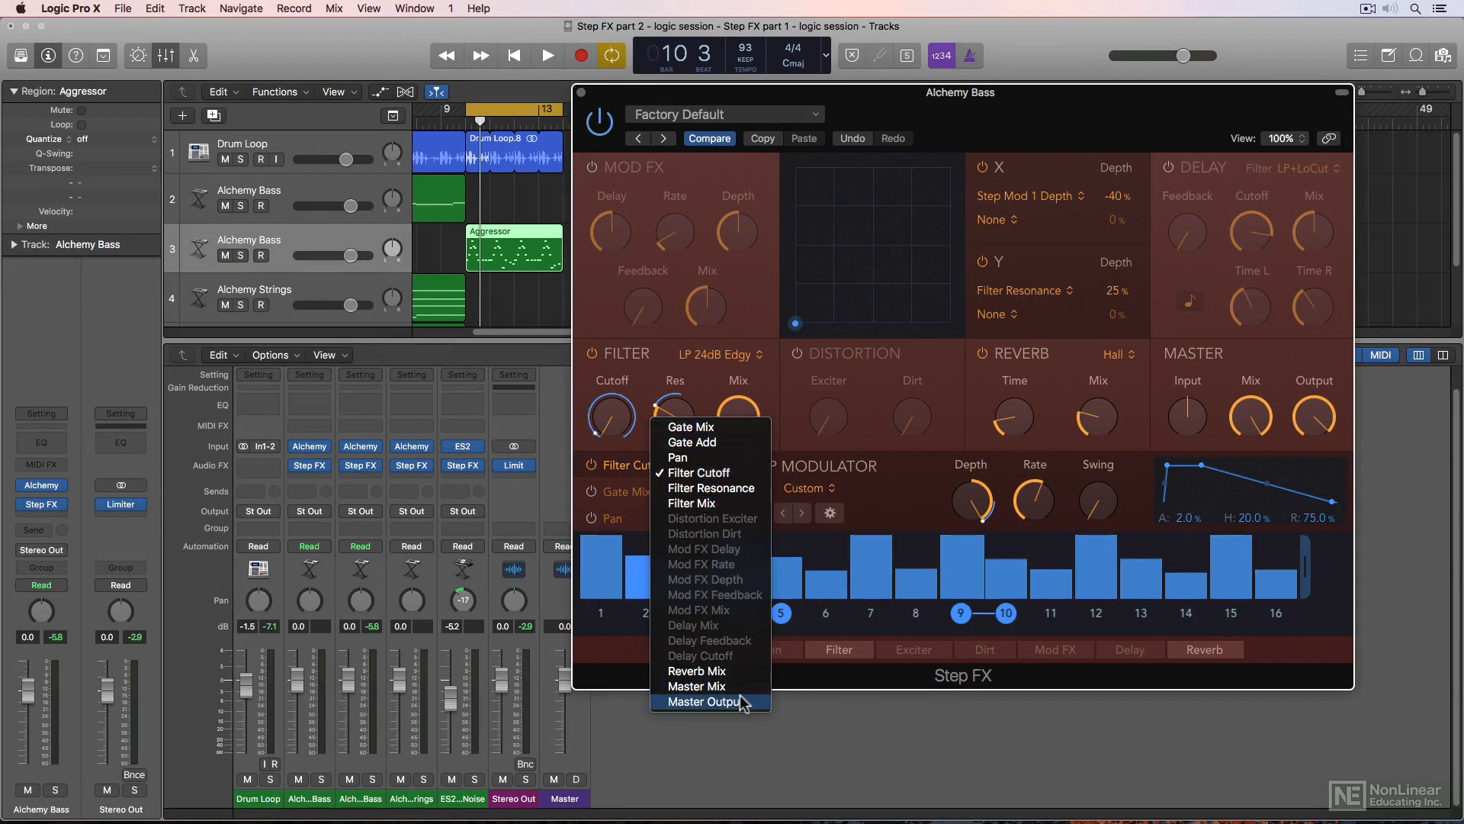
key(Escape)
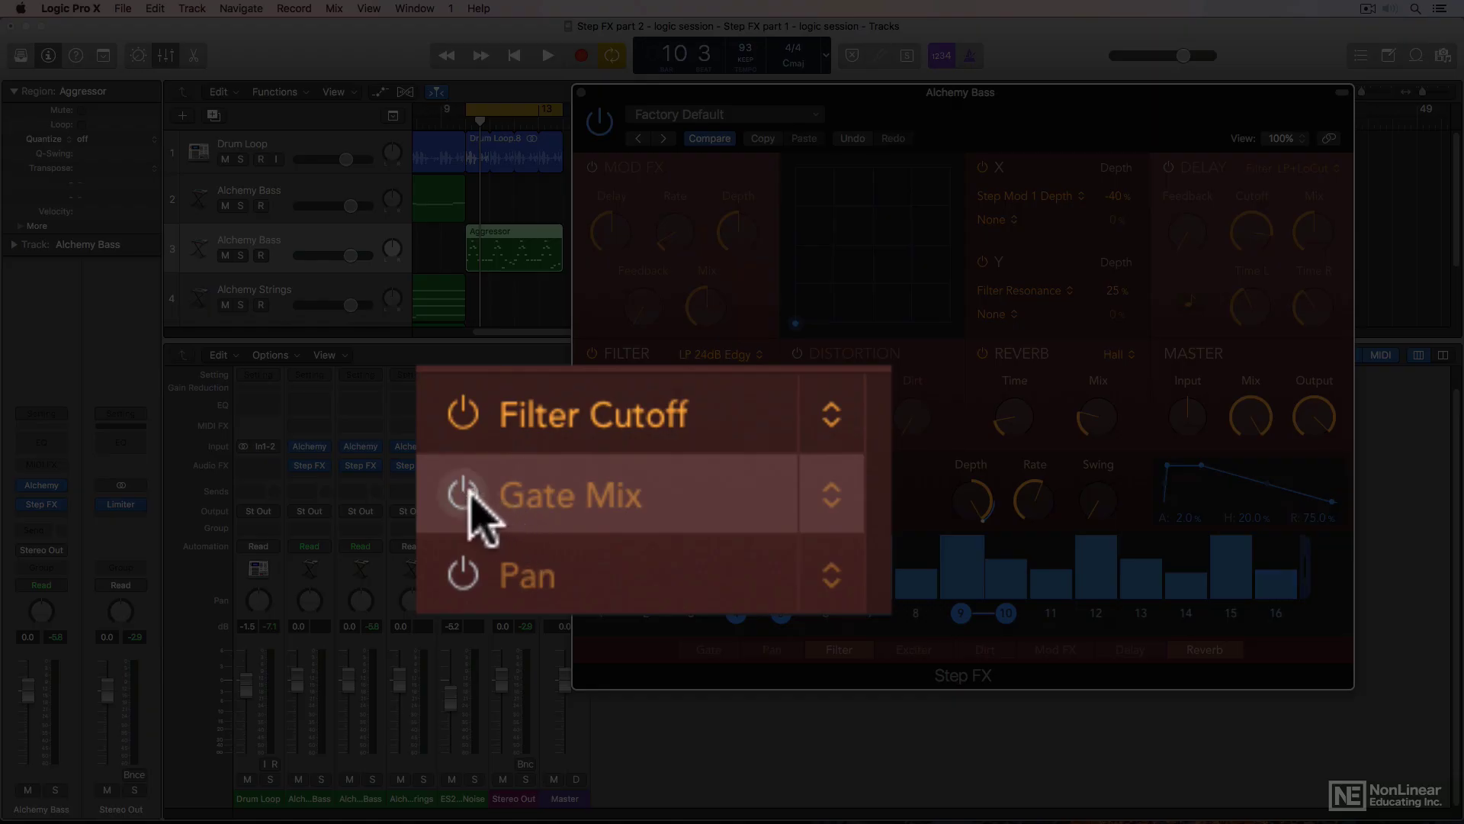
click(463, 495)
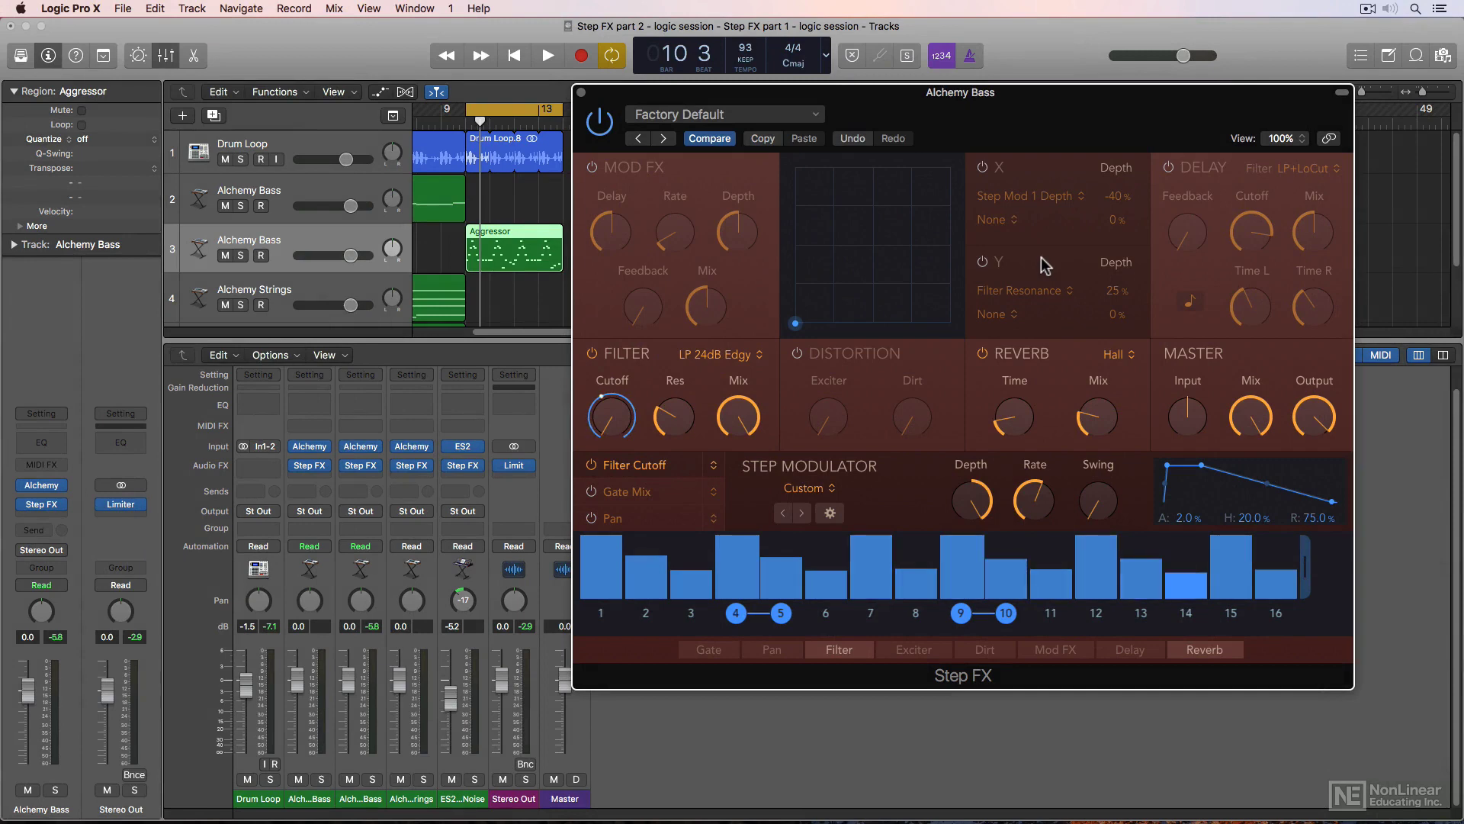
Raise the filter cutoff and adjust the step modulation depth, trying negative values
mouse_move(617, 430)
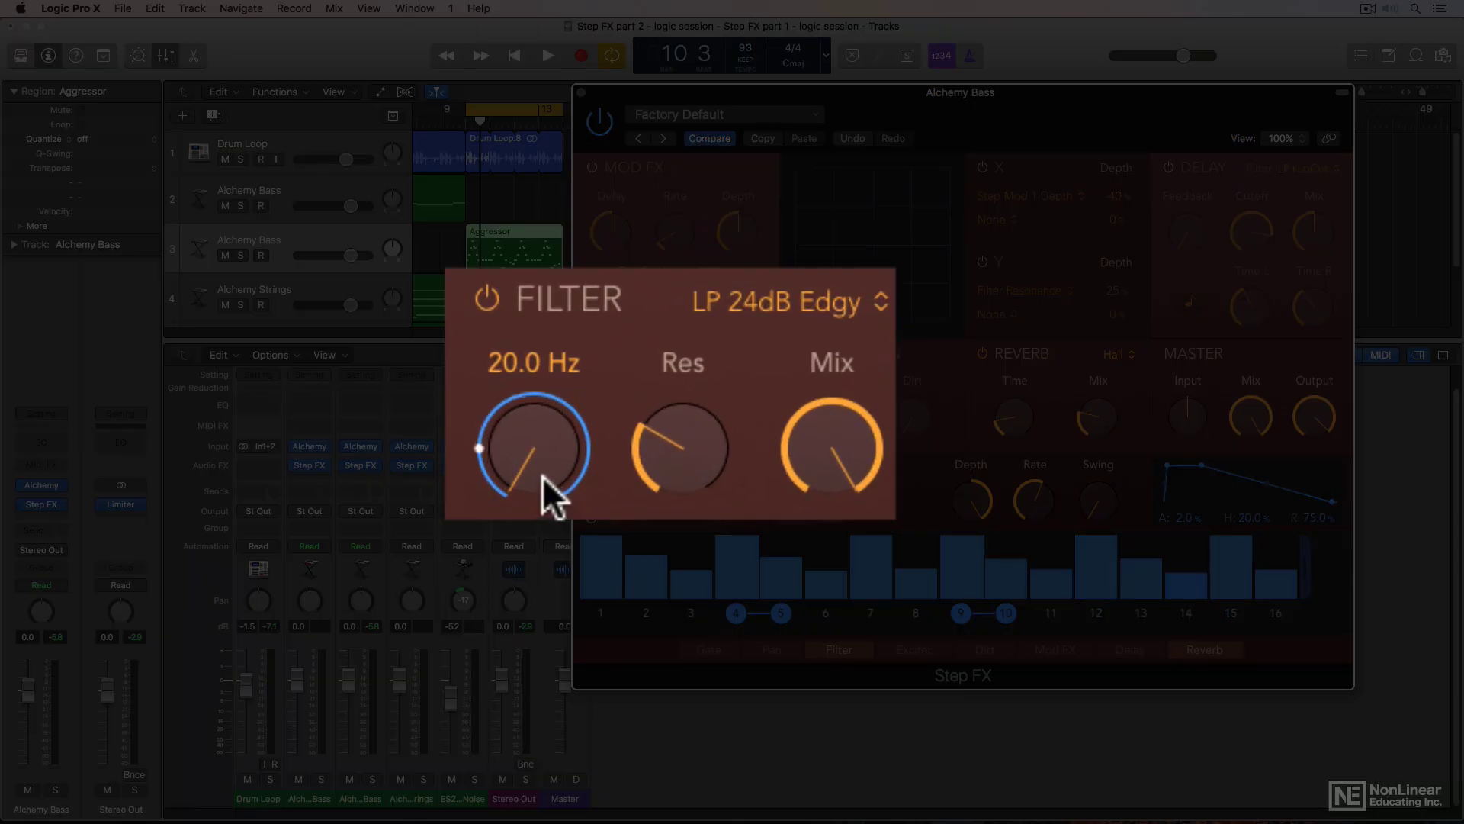
drag(602, 434, 610, 378)
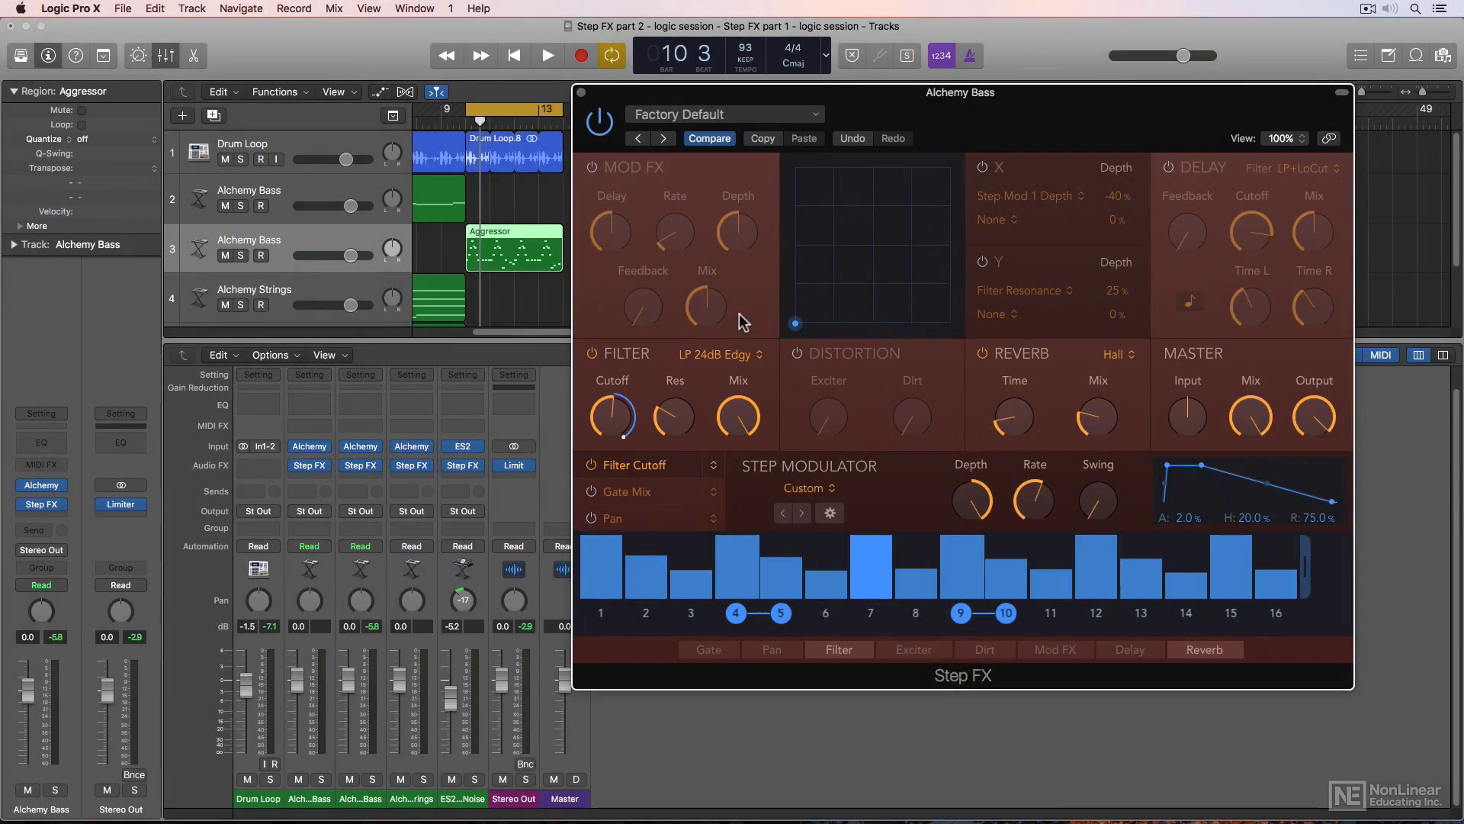
mouse_move(972, 499)
mouse_down()
mouse_move(958, 700)
mouse_move(972, 509)
mouse_up()
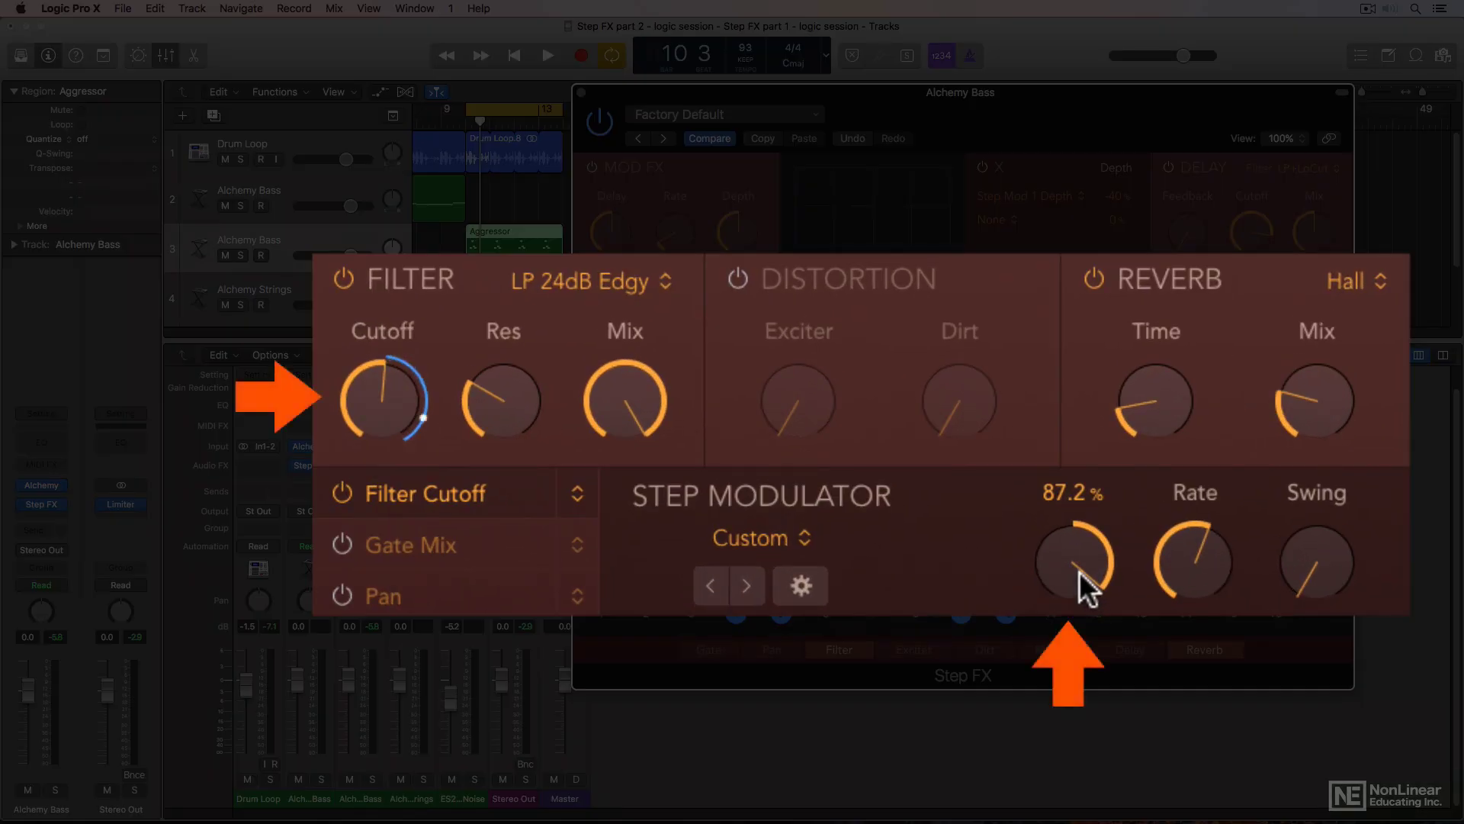
drag(1078, 571, 961, 669)
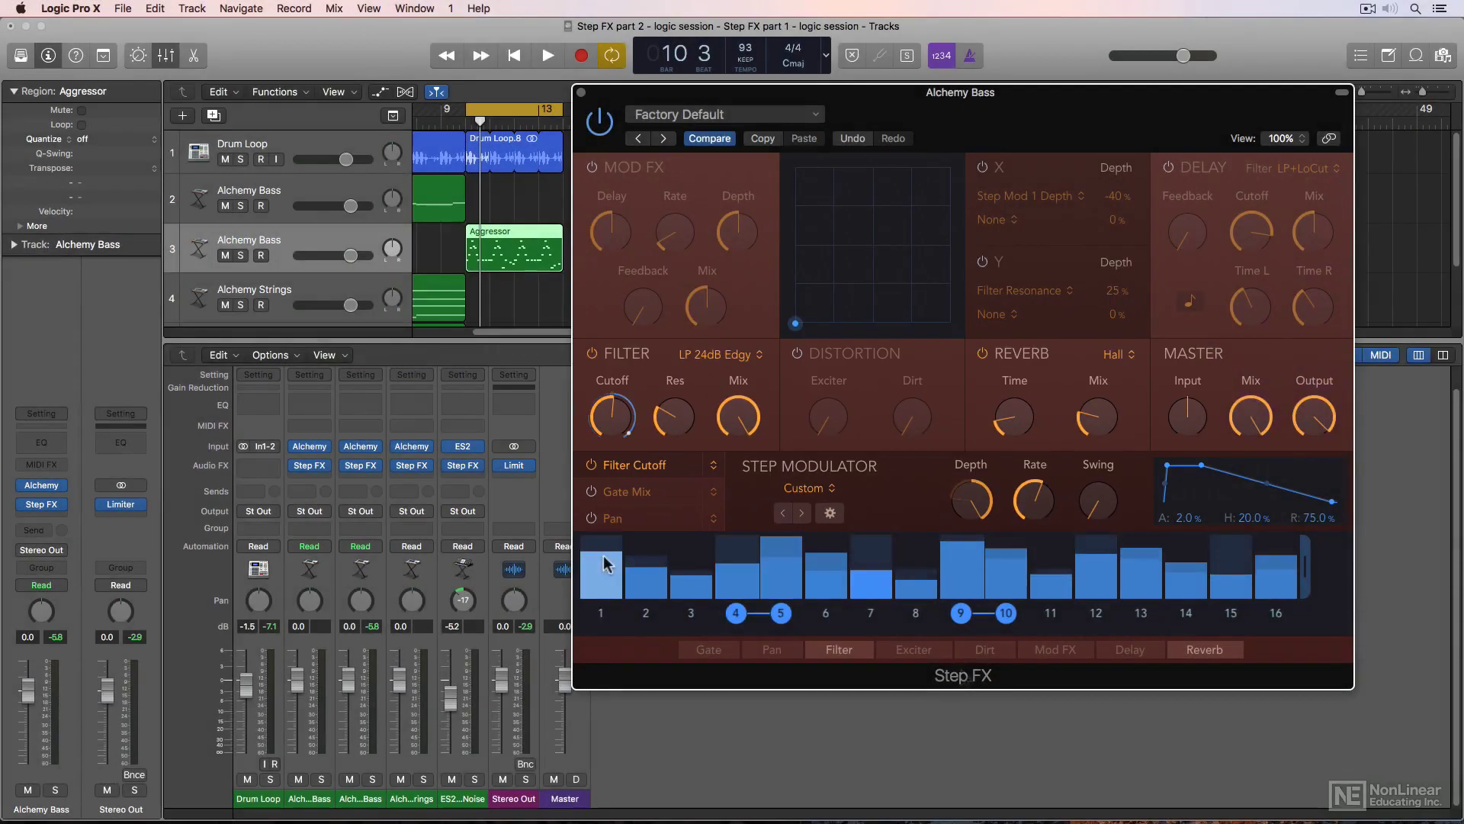
Redraw steps 2–4 and 8–16, undo that, then nudge step 6 higher
mouse_move(621, 543)
mouse_down()
mouse_move(690, 585)
mouse_move(765, 542)
mouse_up()
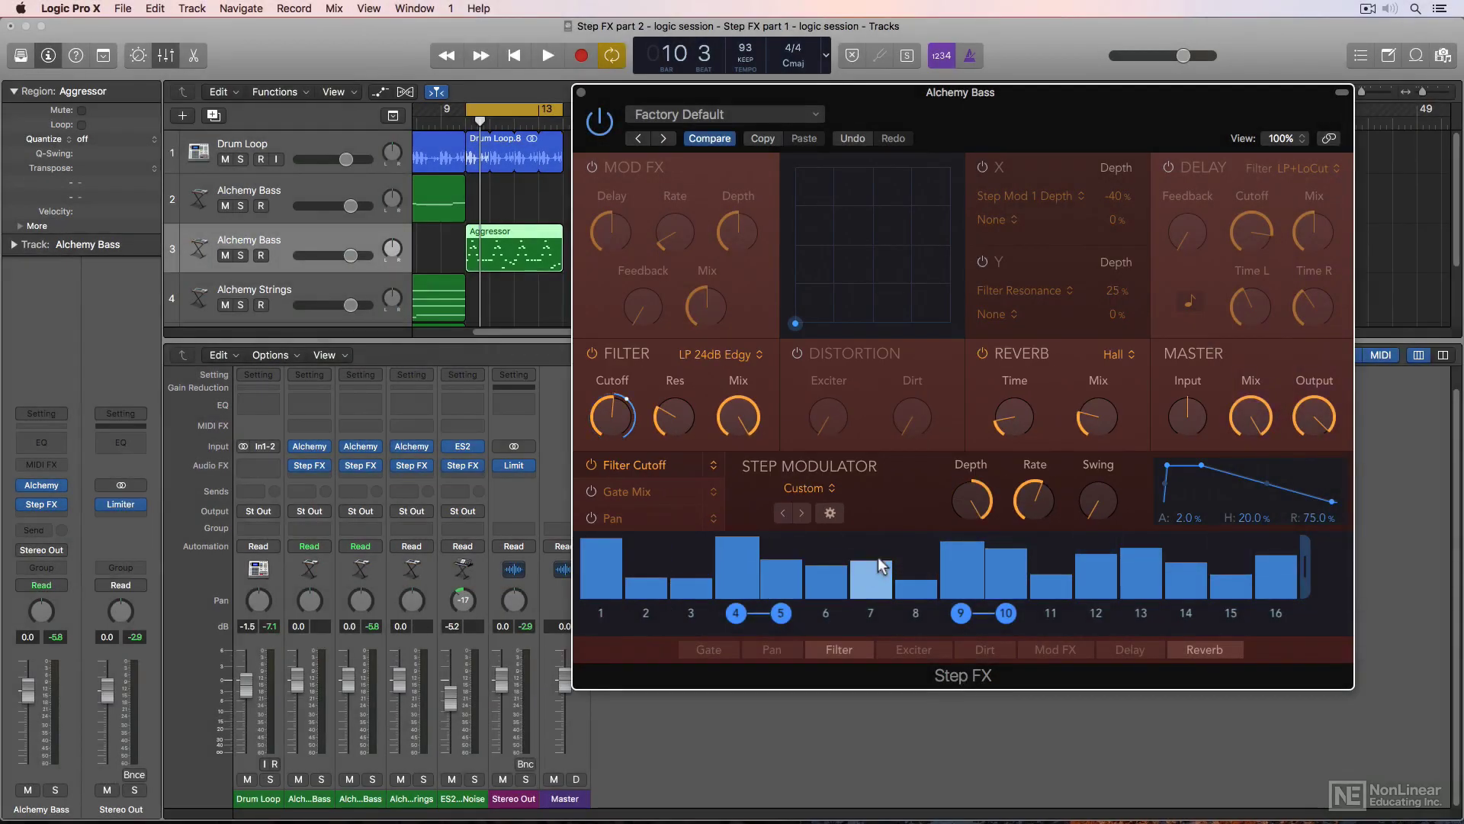
mouse_move(932, 569)
mouse_down()
mouse_move(1010, 578)
mouse_move(1088, 528)
mouse_move(1166, 571)
mouse_move(1288, 549)
mouse_up()
key(super+z)
key(super+z)
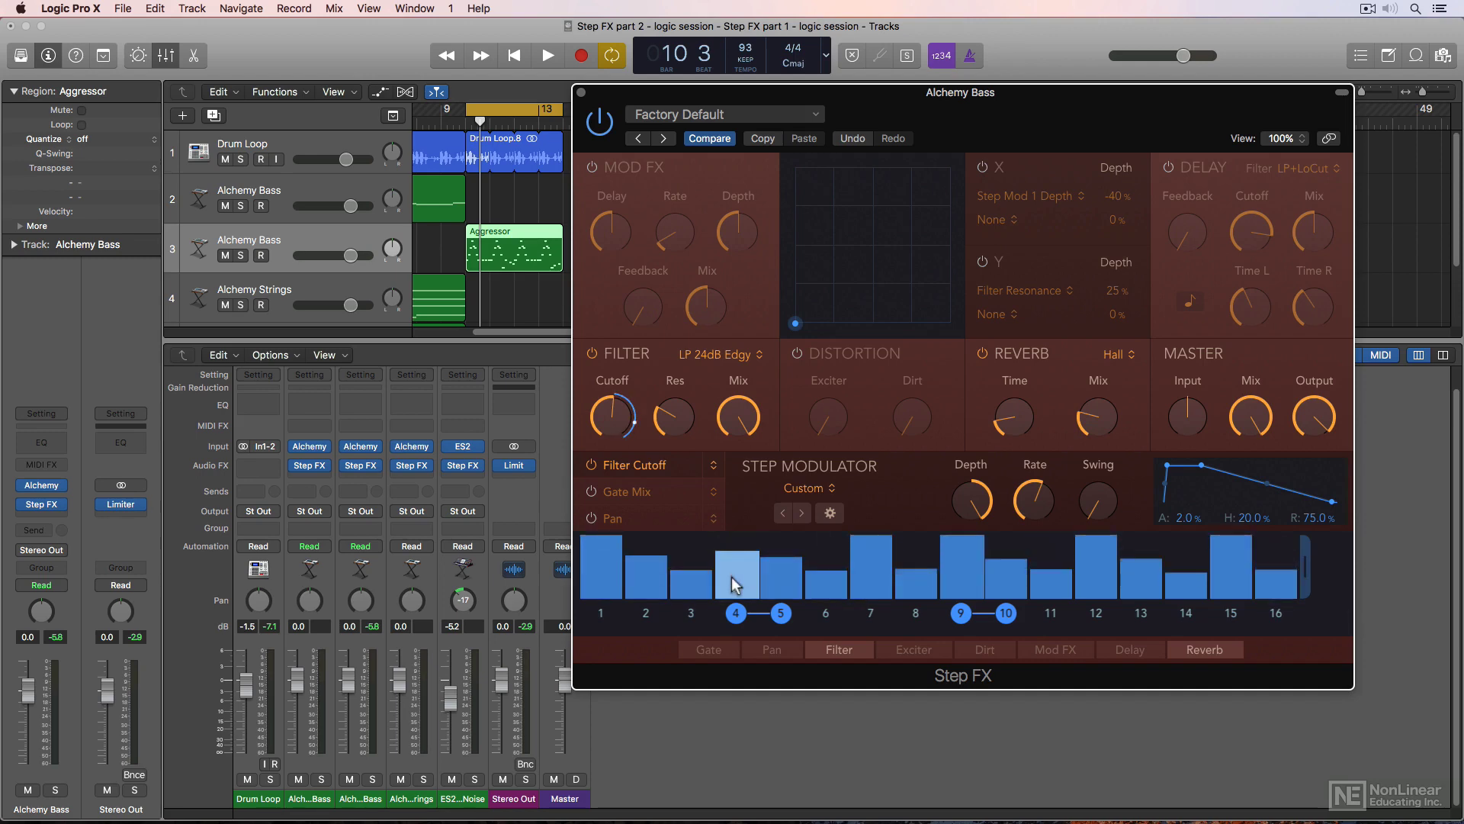
click(821, 564)
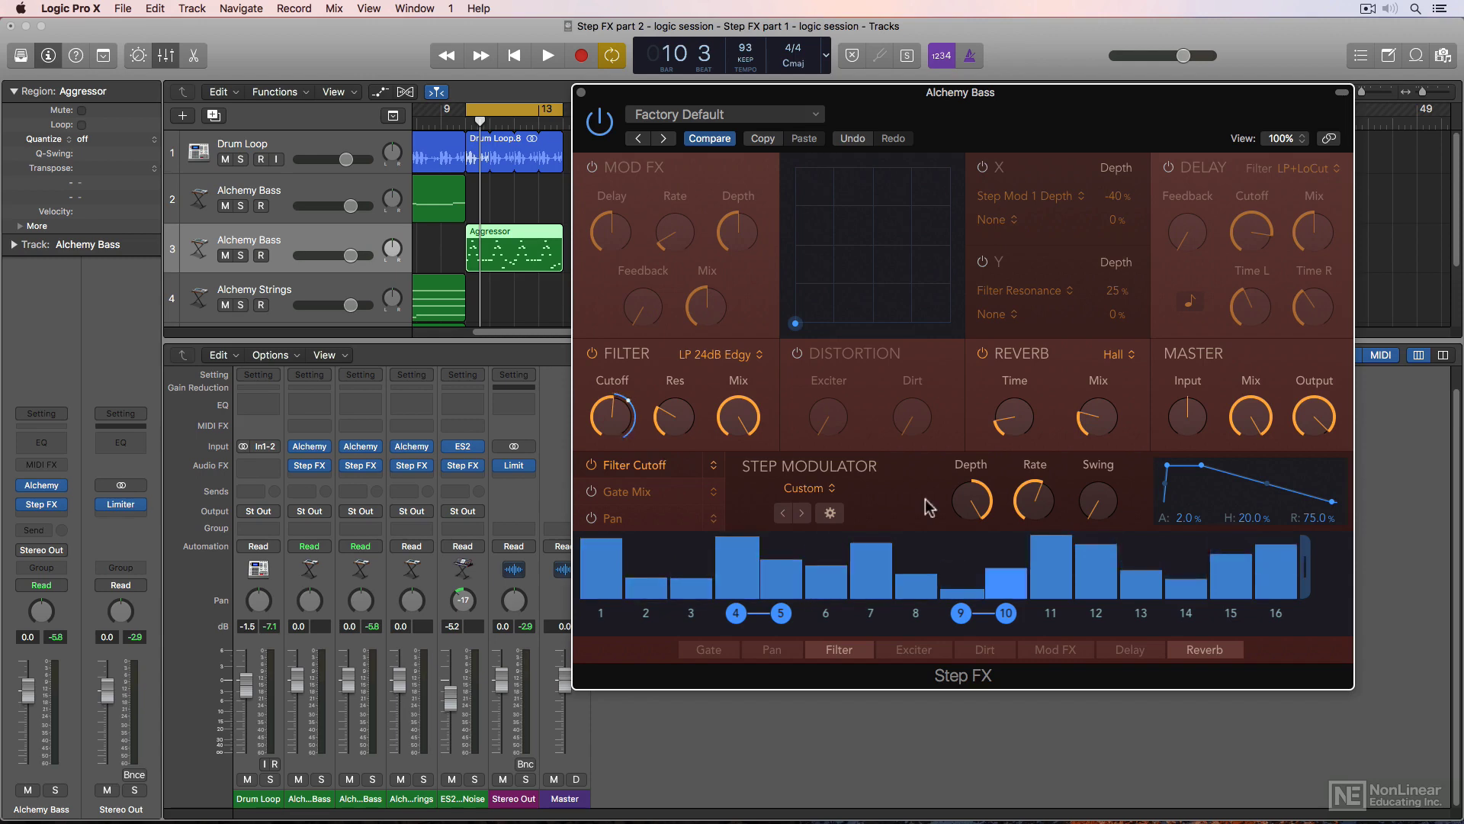
Set modulation depth to -8.8%, stop playback, and raise steps 3–12 to full height
mouse_move(976, 499)
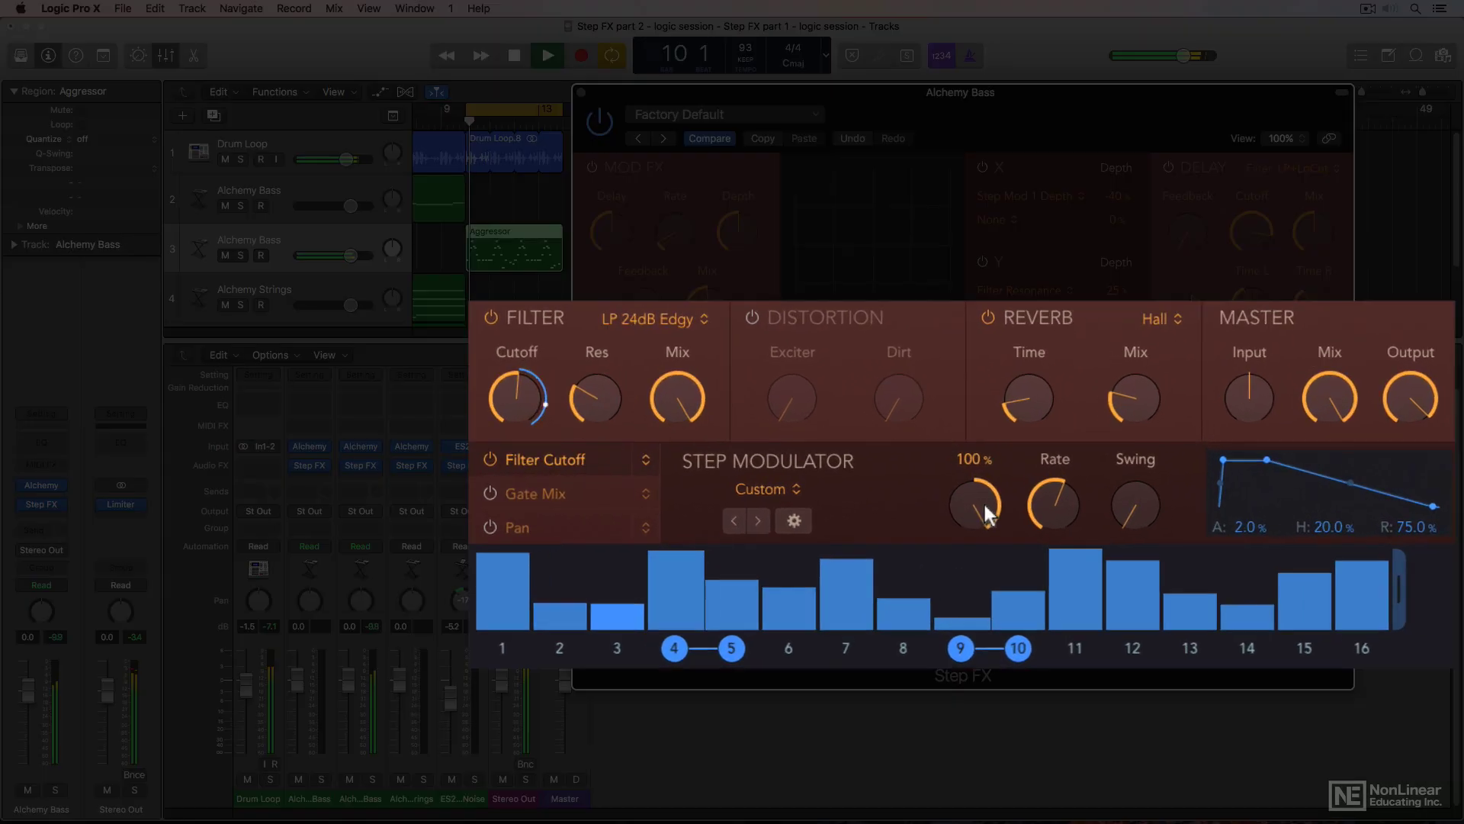
drag(982, 501, 949, 490)
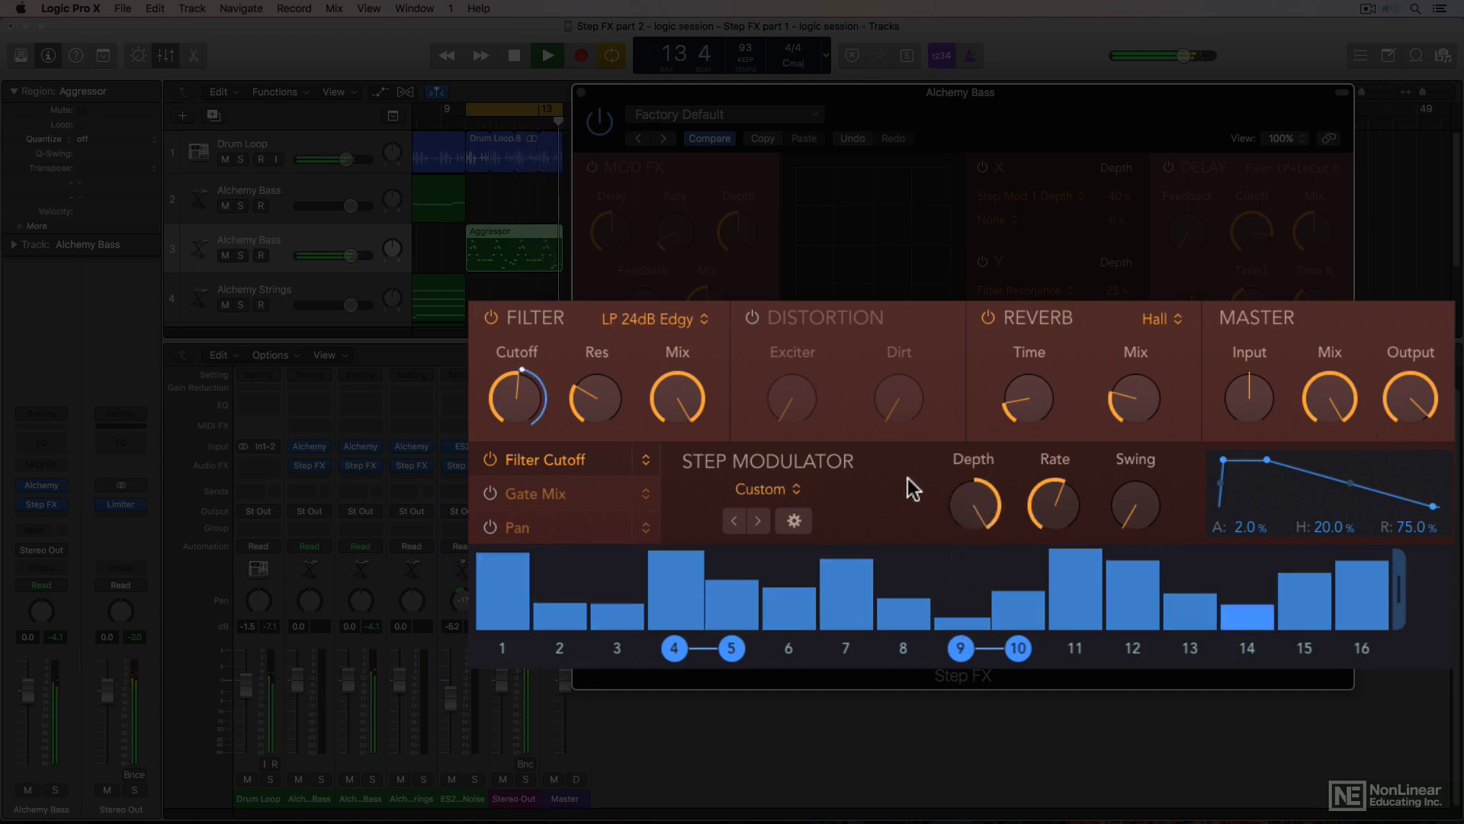
key(space)
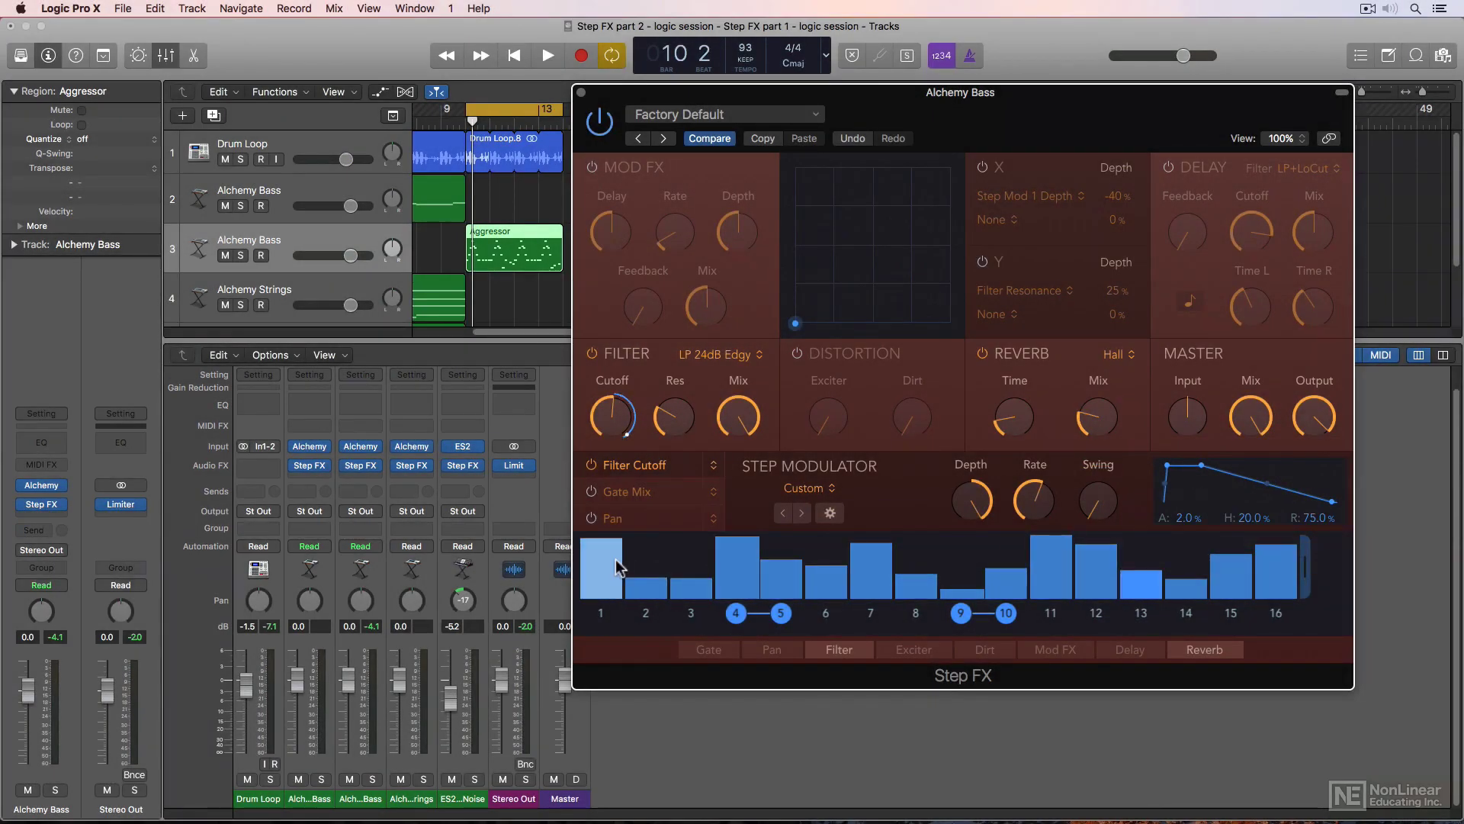
drag(669, 531, 1119, 520)
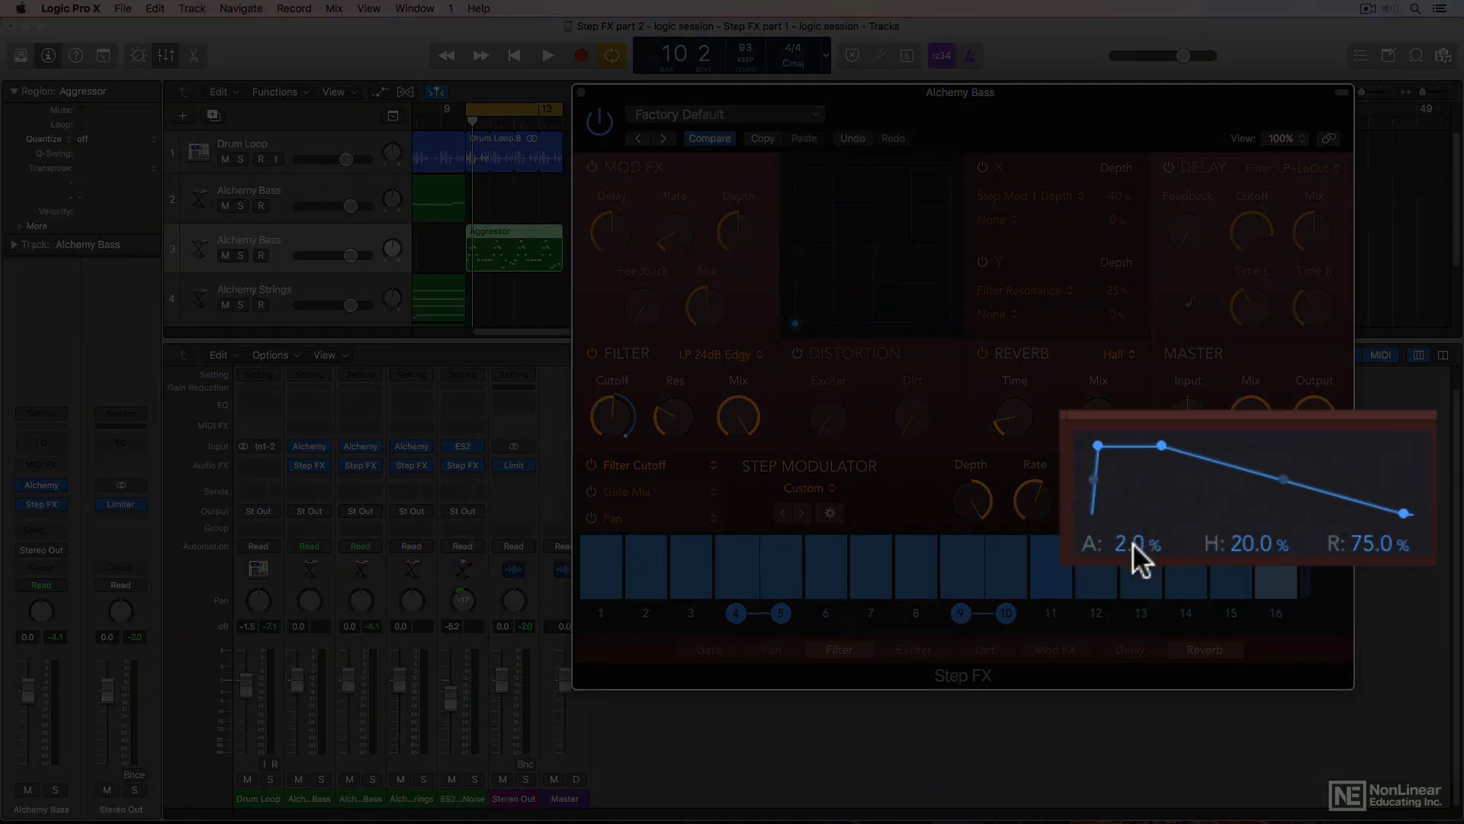
Set envelope hold 100%, release 0%, depth about 59.8%, and play the gated pattern
drag(1243, 561, 1259, 555)
drag(1383, 562, 1383, 559)
drag(1254, 525, 1256, 245)
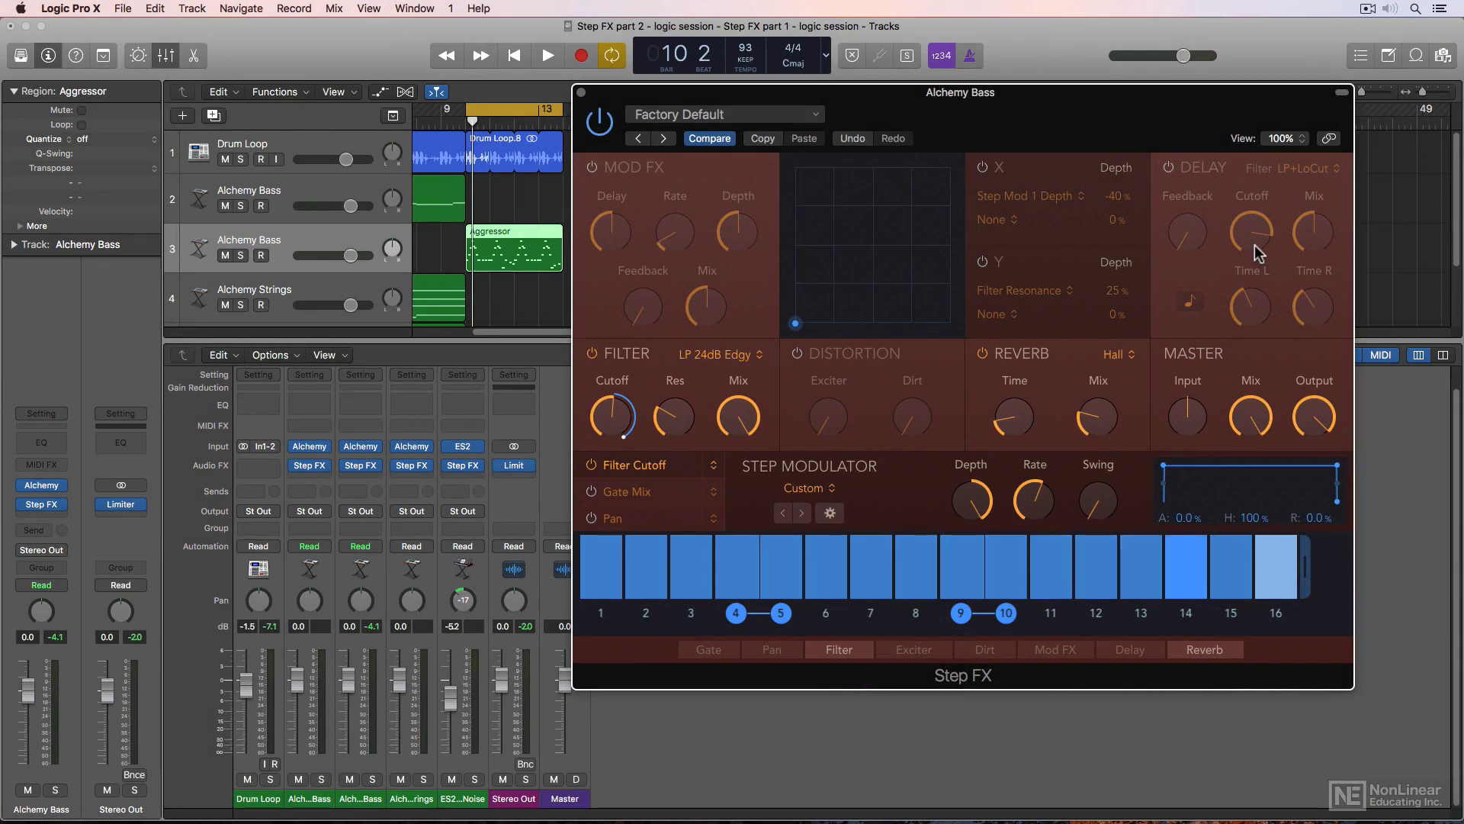
drag(972, 500, 965, 550)
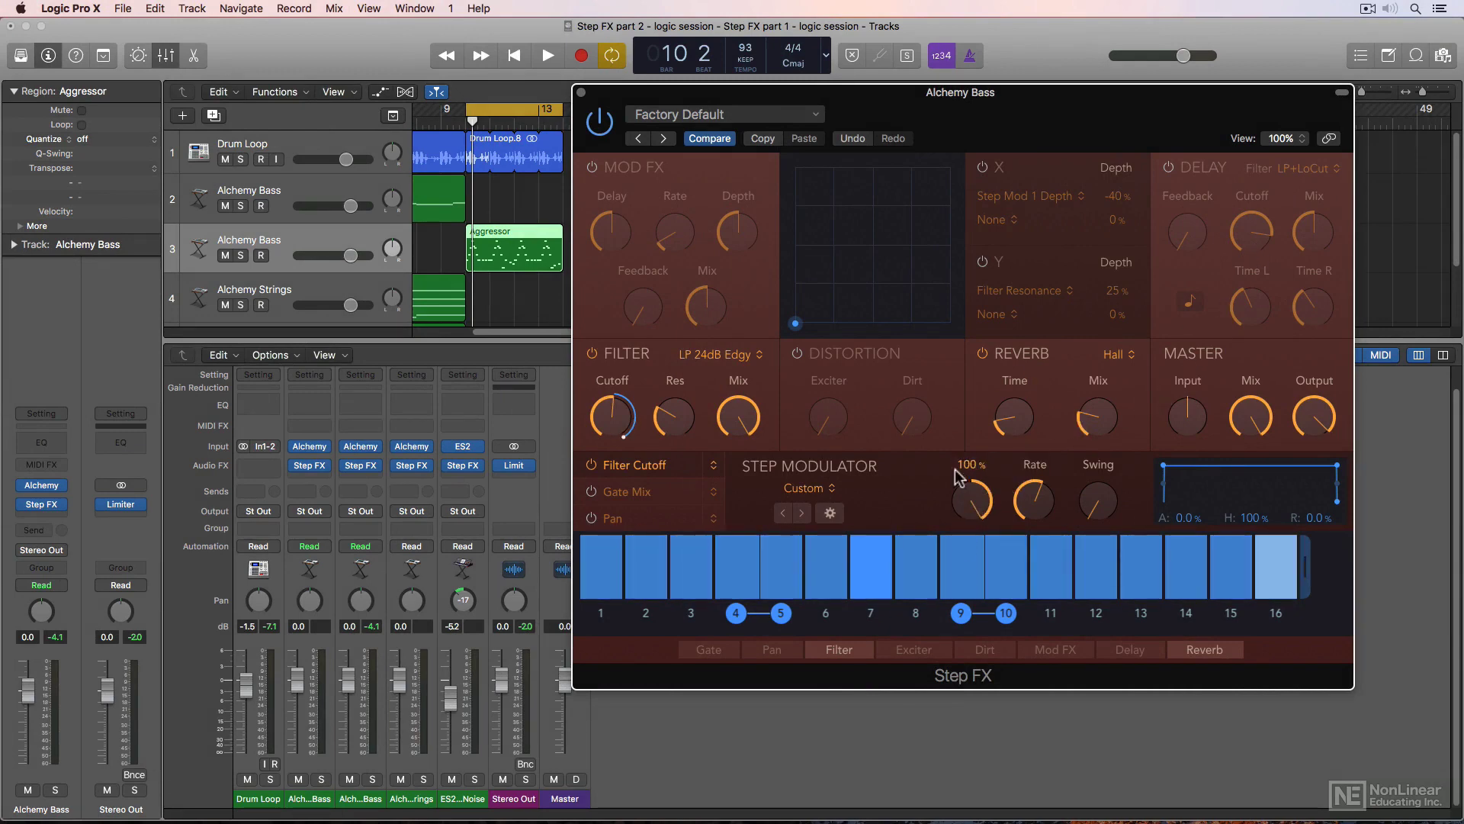
key(space)
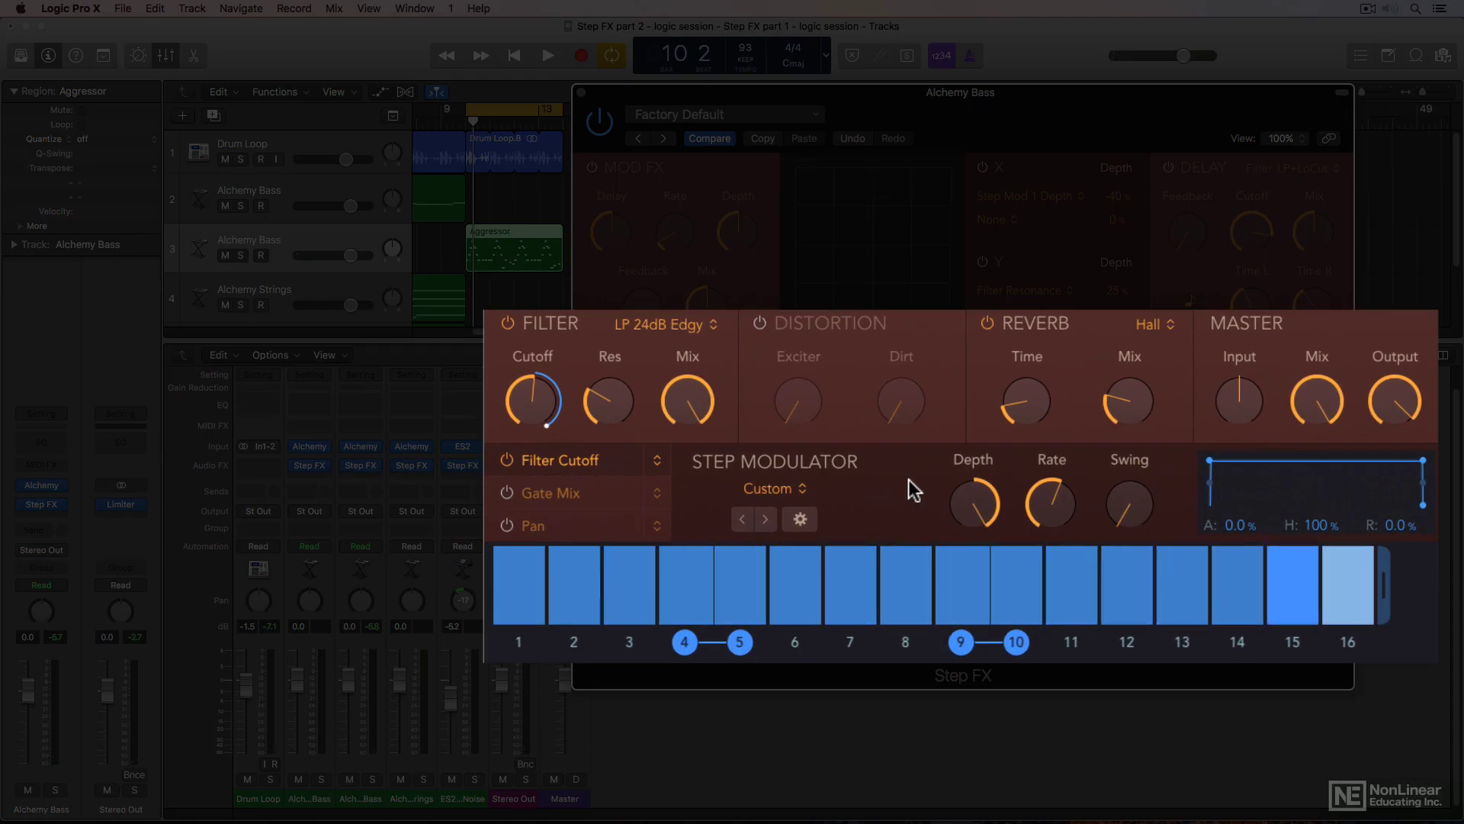
Shorten step 2 to a thin gate, lower step 4, raise step 5 fully, and play
mouse_move(582, 583)
mouse_down()
mouse_move(572, 638)
mouse_move(578, 586)
mouse_up()
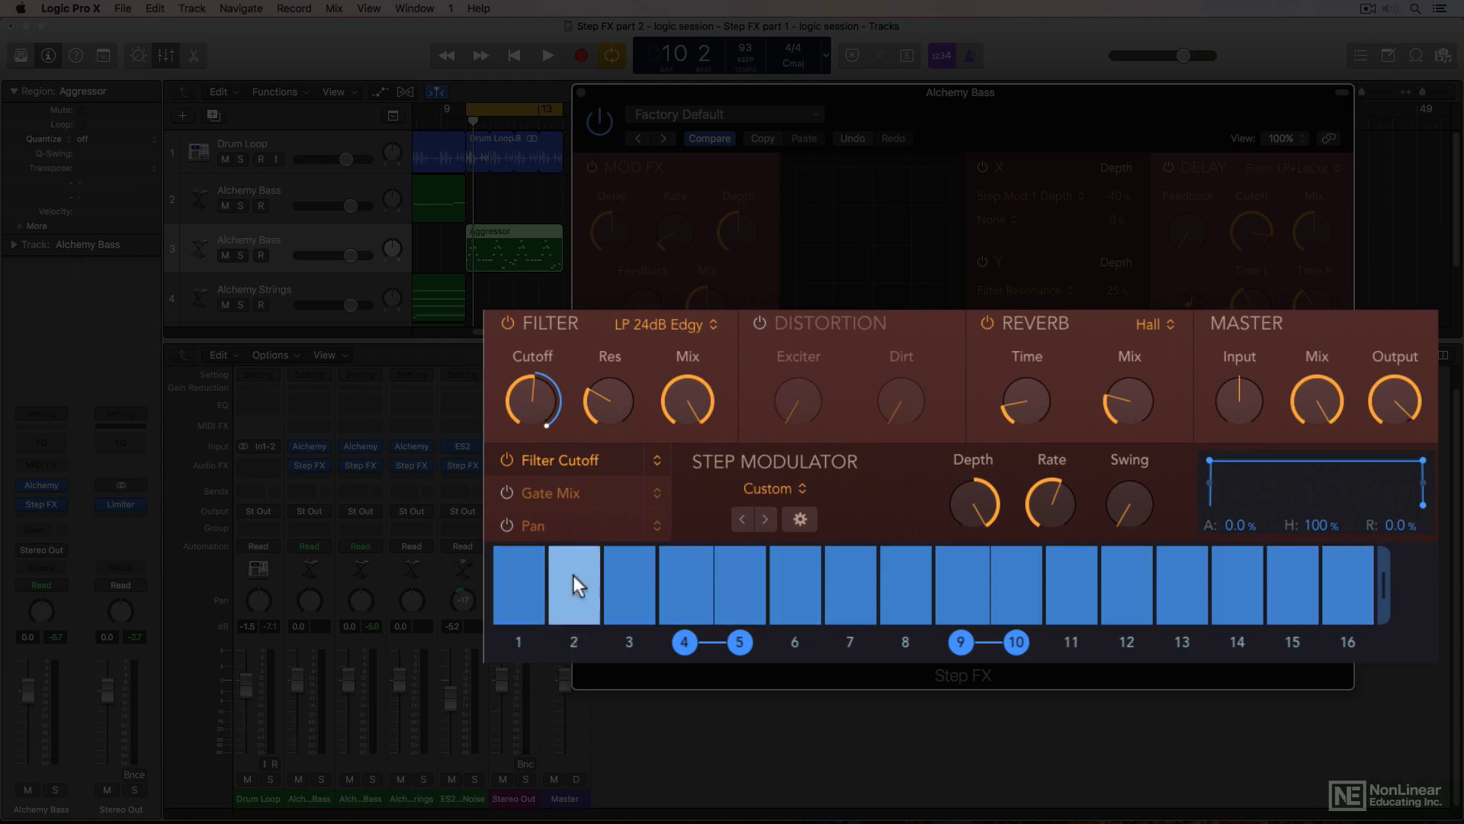
click(687, 587)
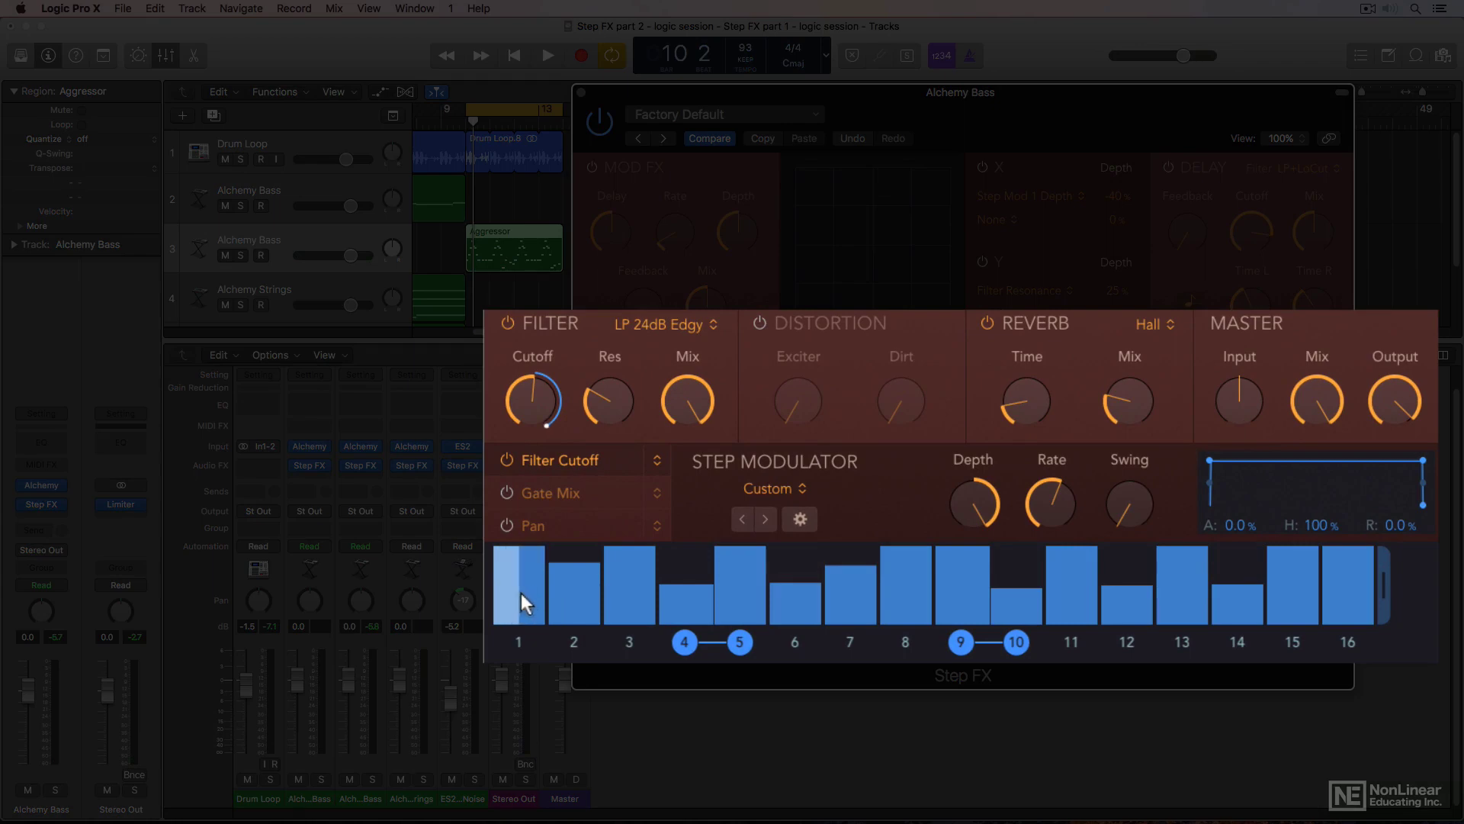
drag(580, 592, 567, 592)
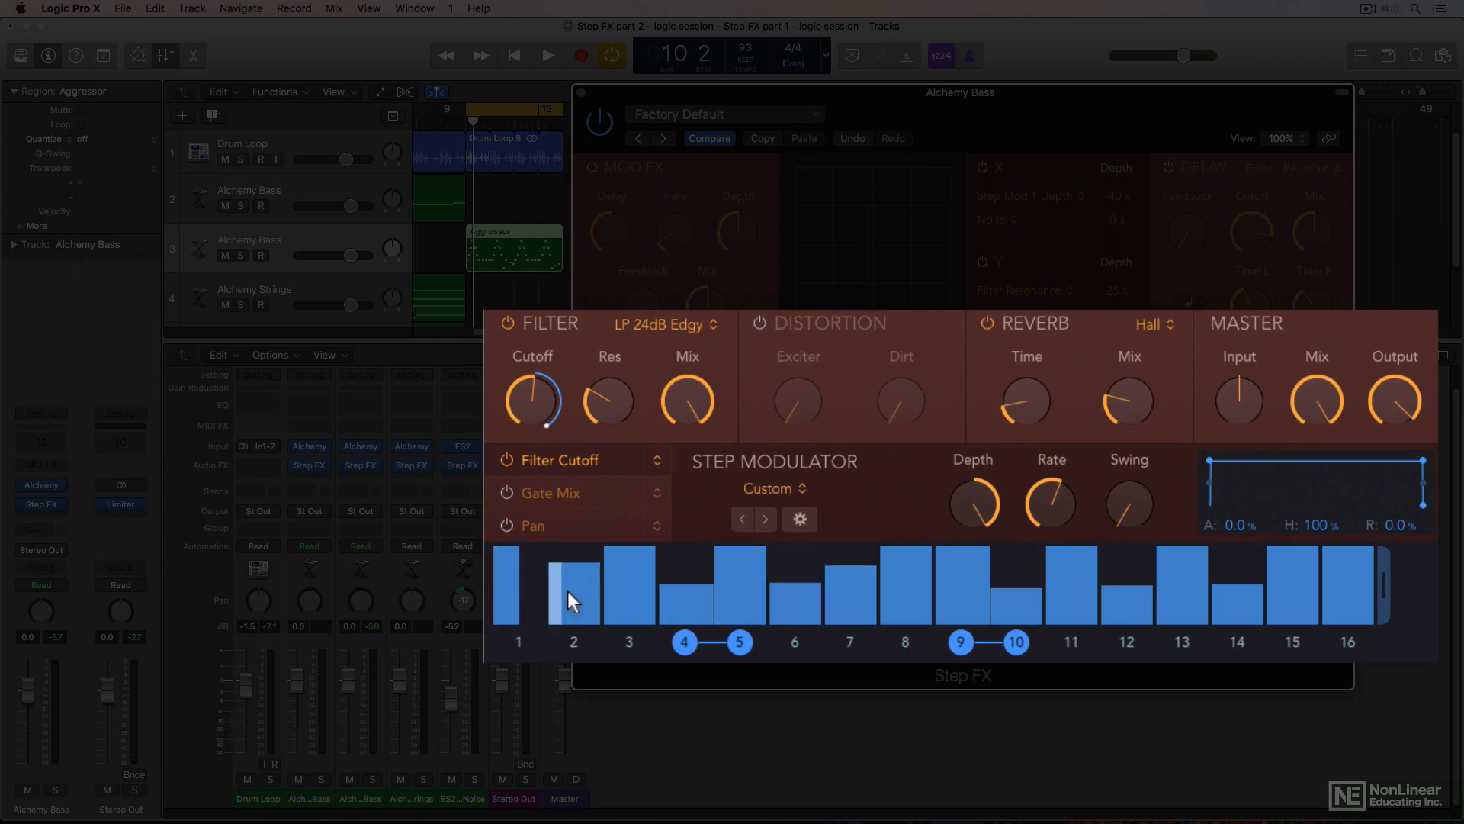
drag(734, 586, 735, 556)
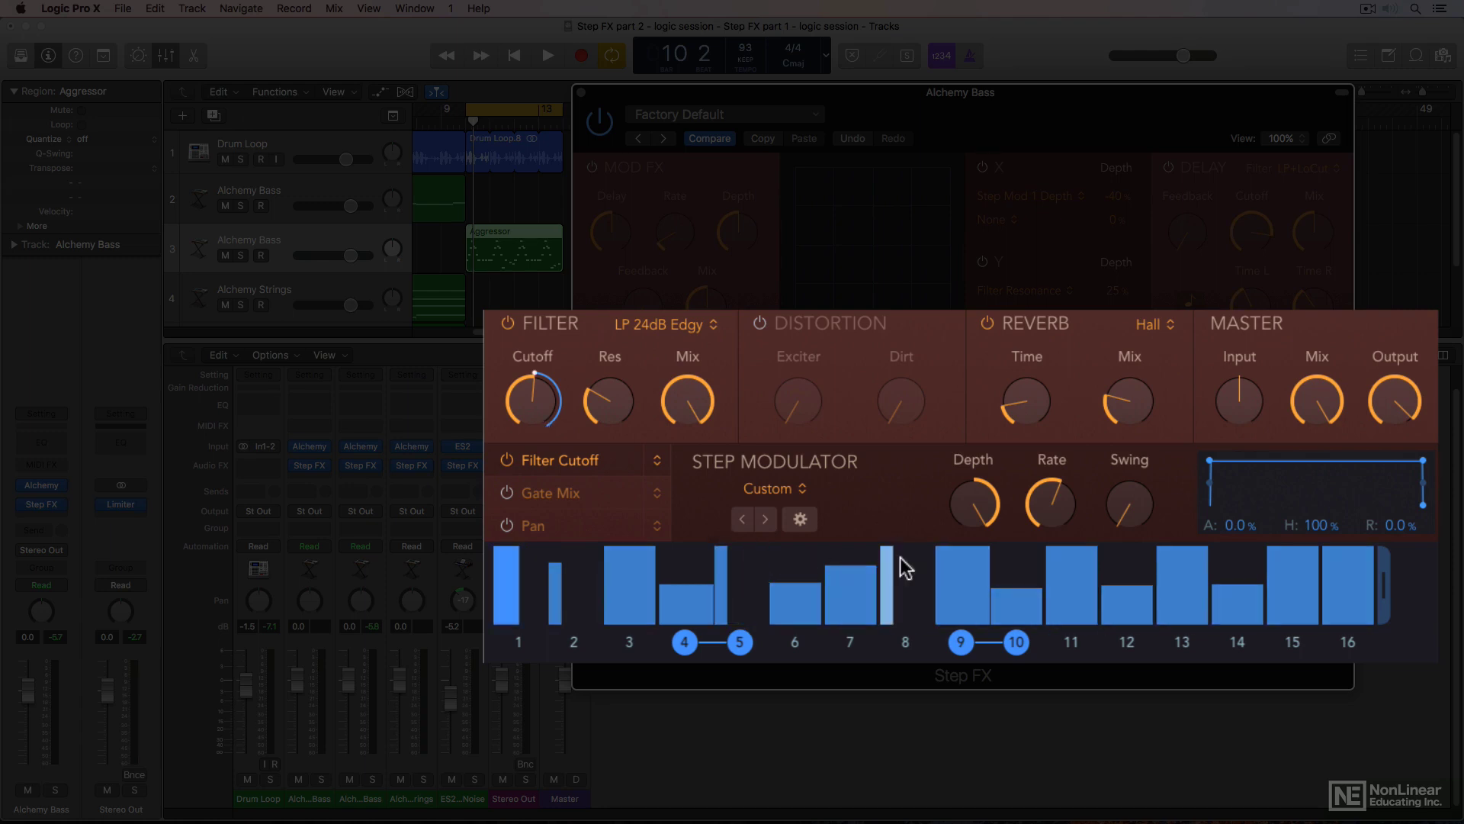
key(space)
Lower the filter cutoff to about 40.7 Hz and modulation depth to about 68%
drag(526, 404, 521, 528)
mouse_move(983, 502)
drag(983, 502, 961, 540)
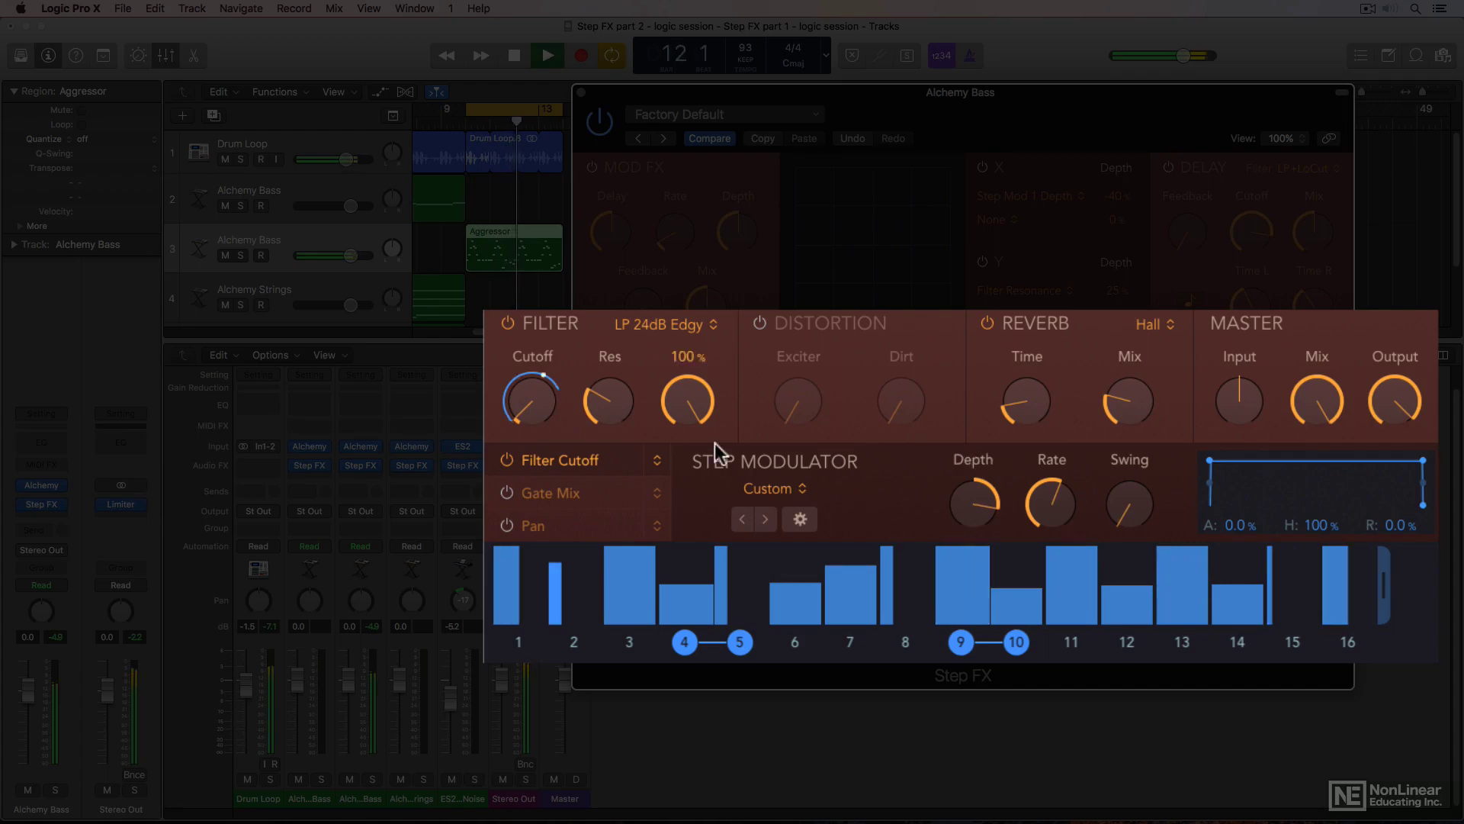
drag(542, 421, 533, 401)
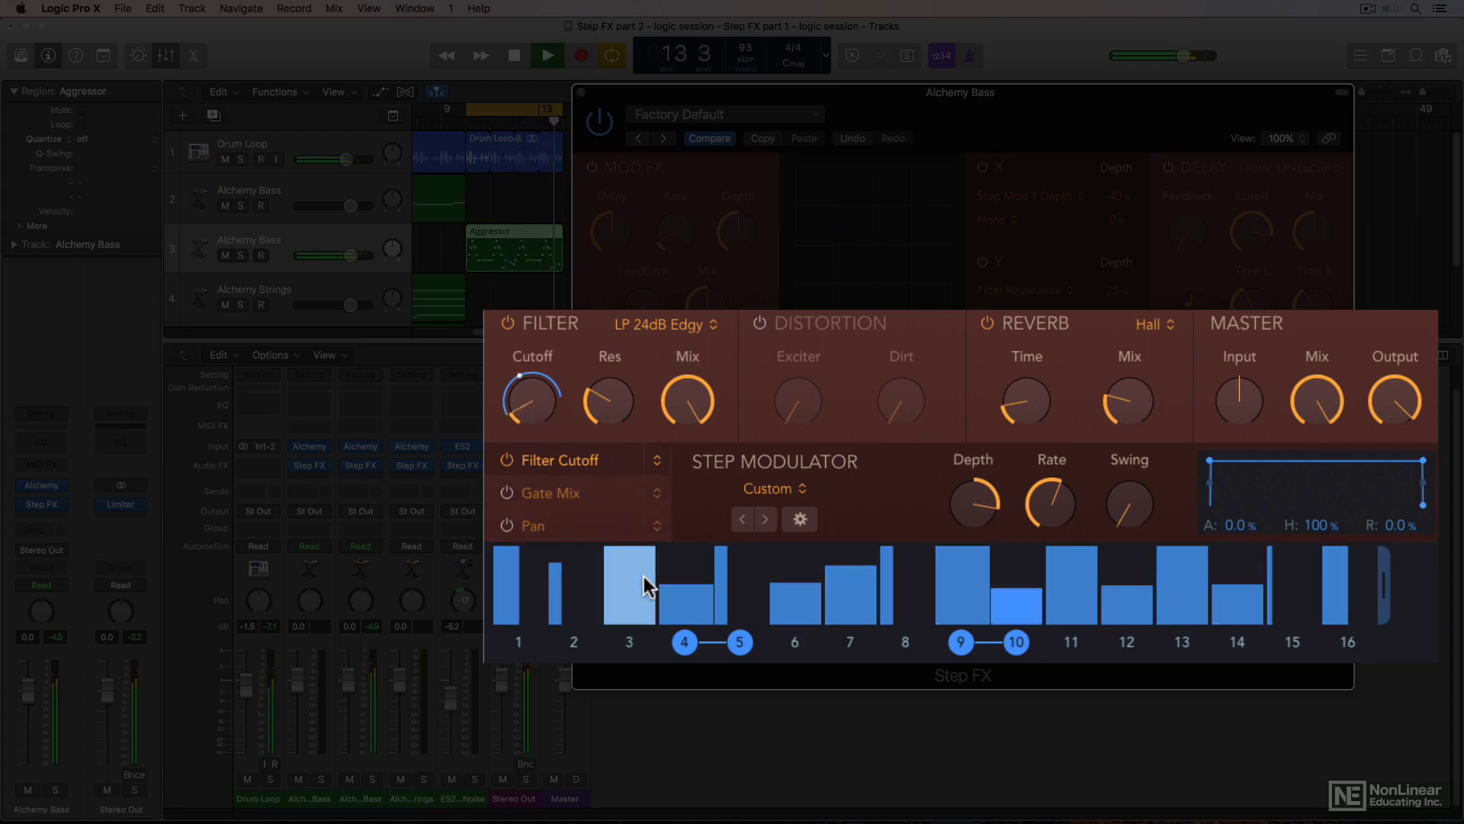
Widen step 15 to a full gate, set step 11 above half and step 1 to half height
drag(1277, 576, 1182, 581)
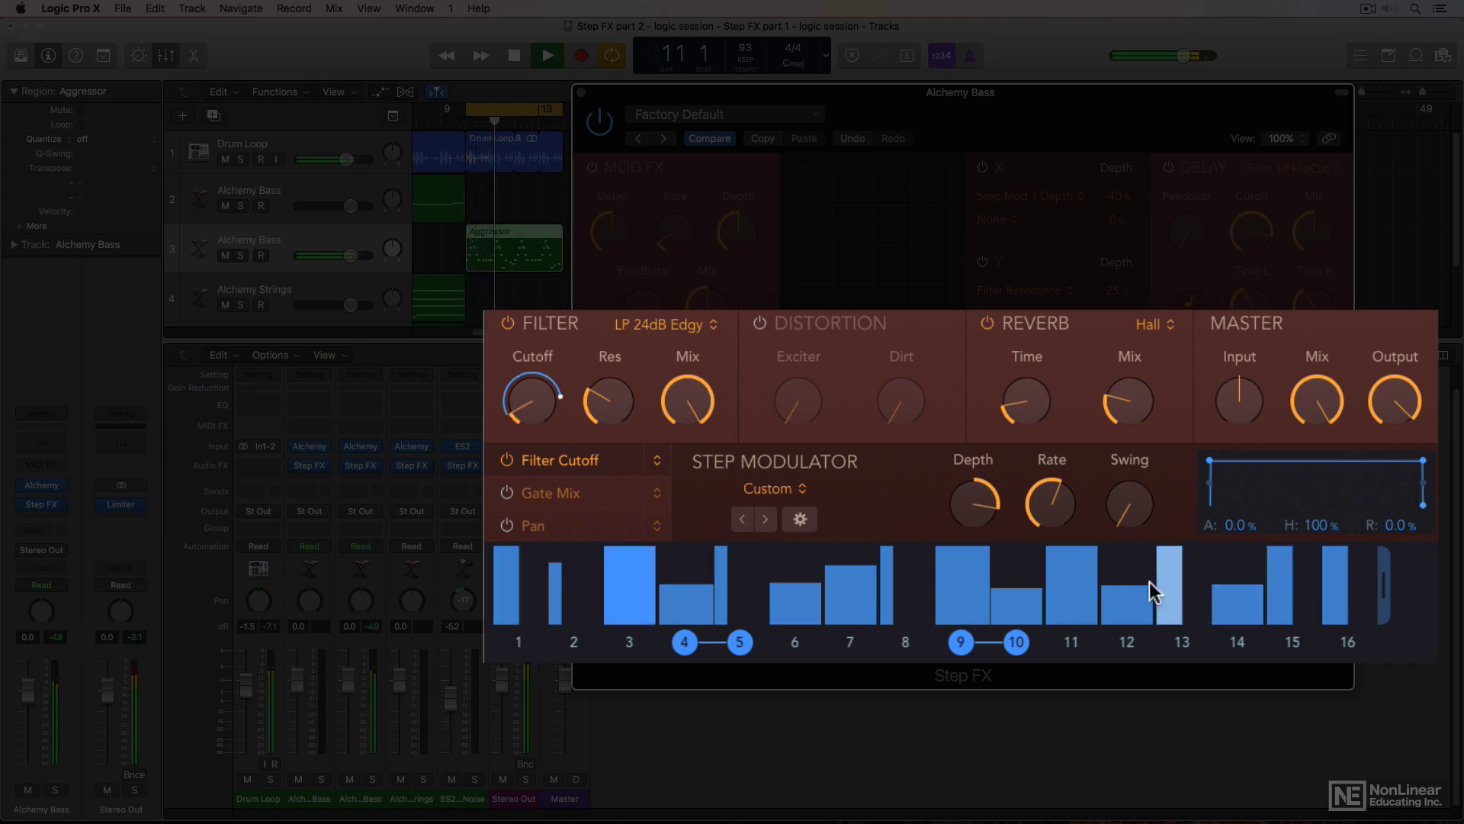
click(1070, 587)
drag(1059, 583, 1059, 569)
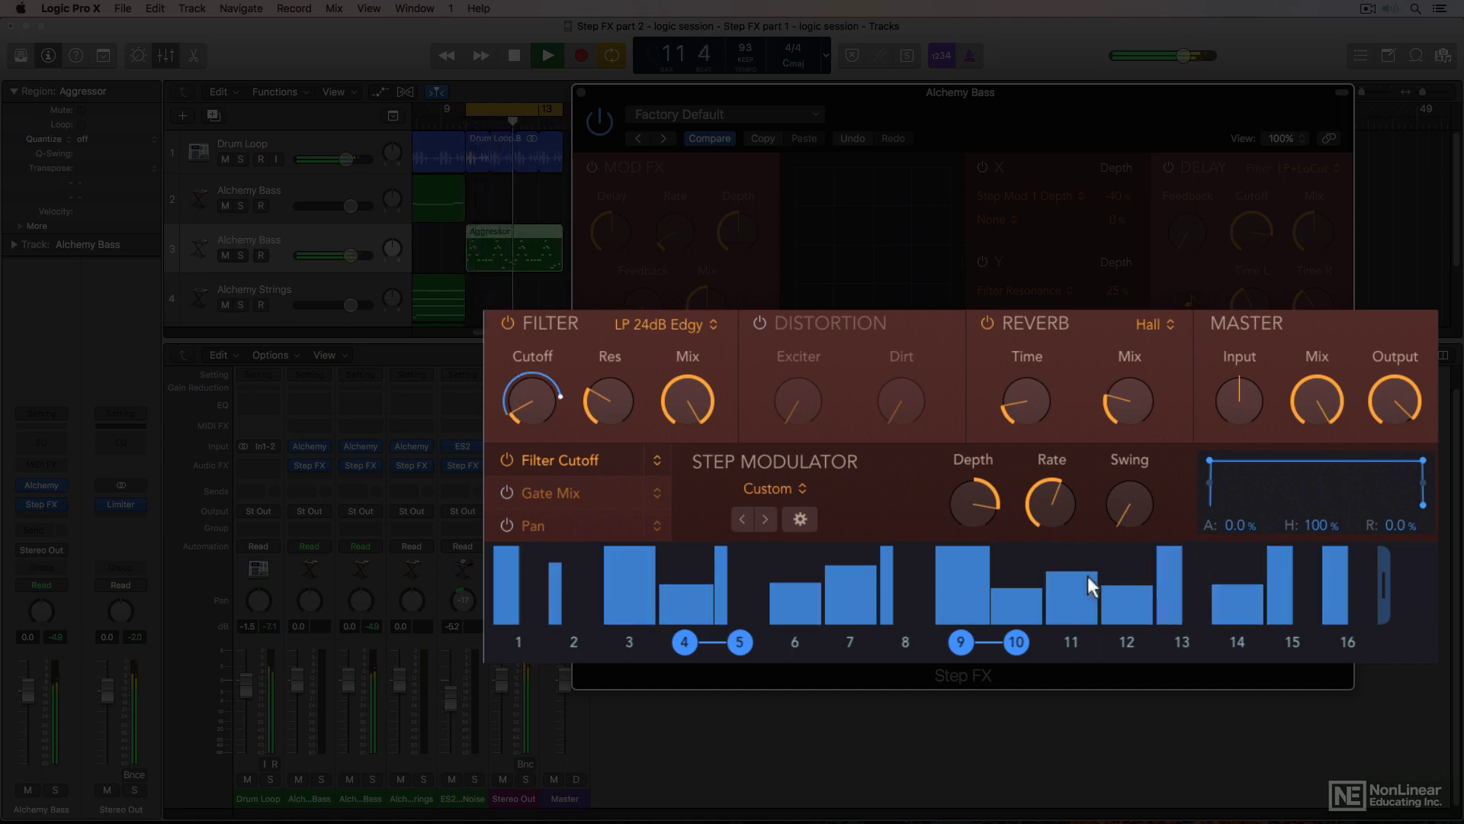
click(510, 576)
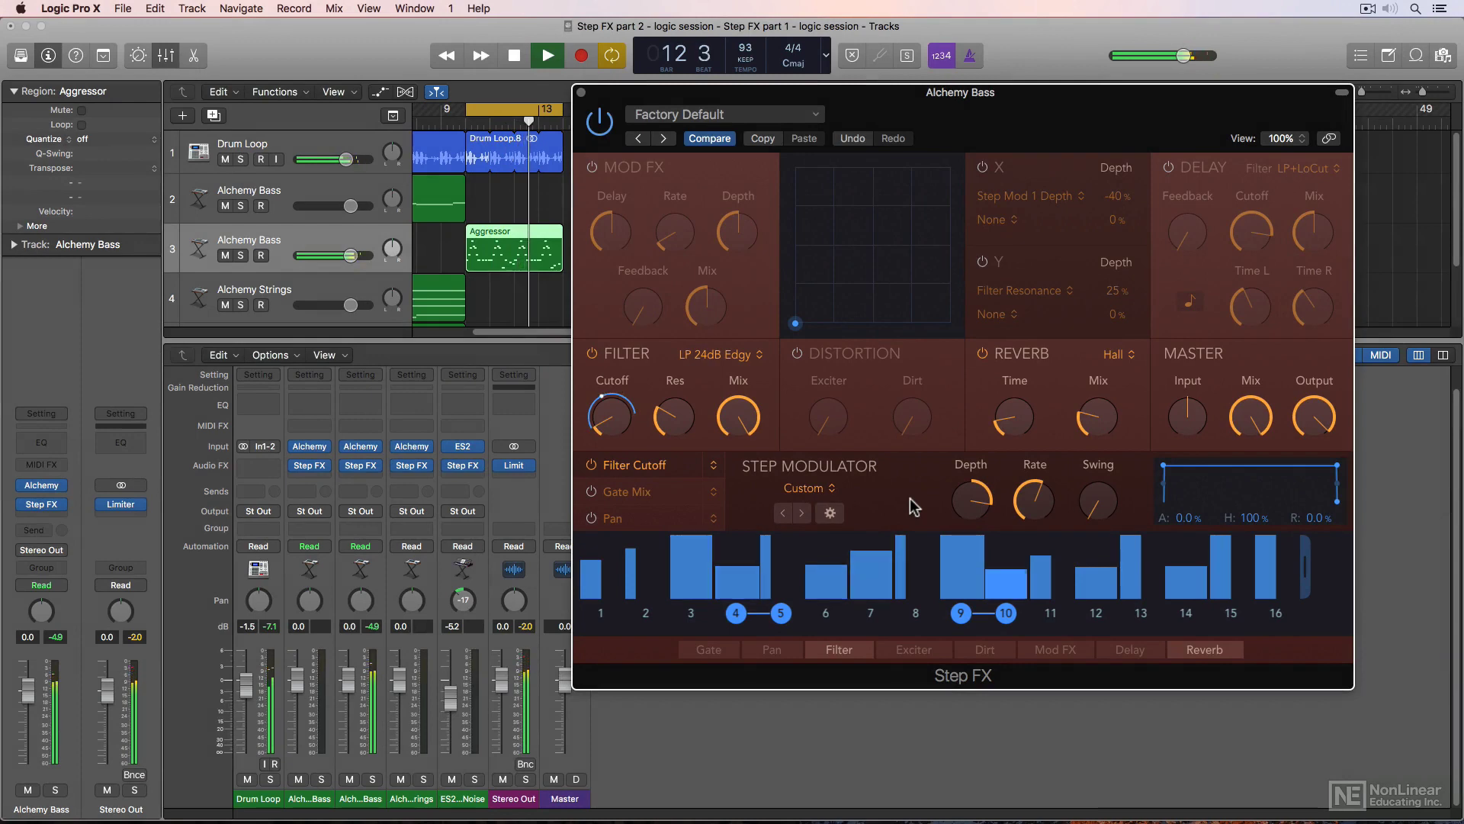
Mute step 12, link steps 4 and 5, audition, then re-enable step 12 and stop
key(space)
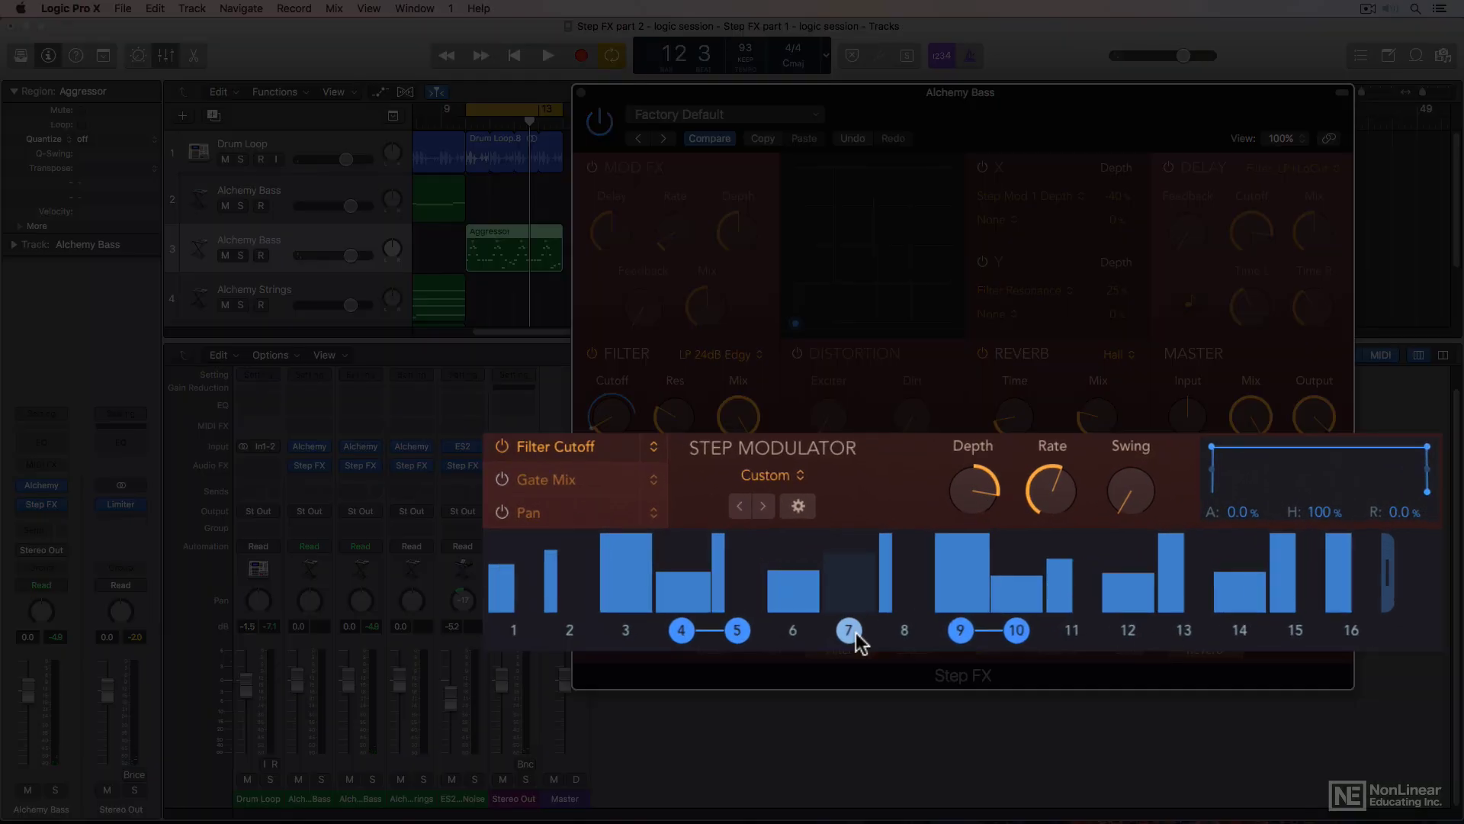
click(1129, 630)
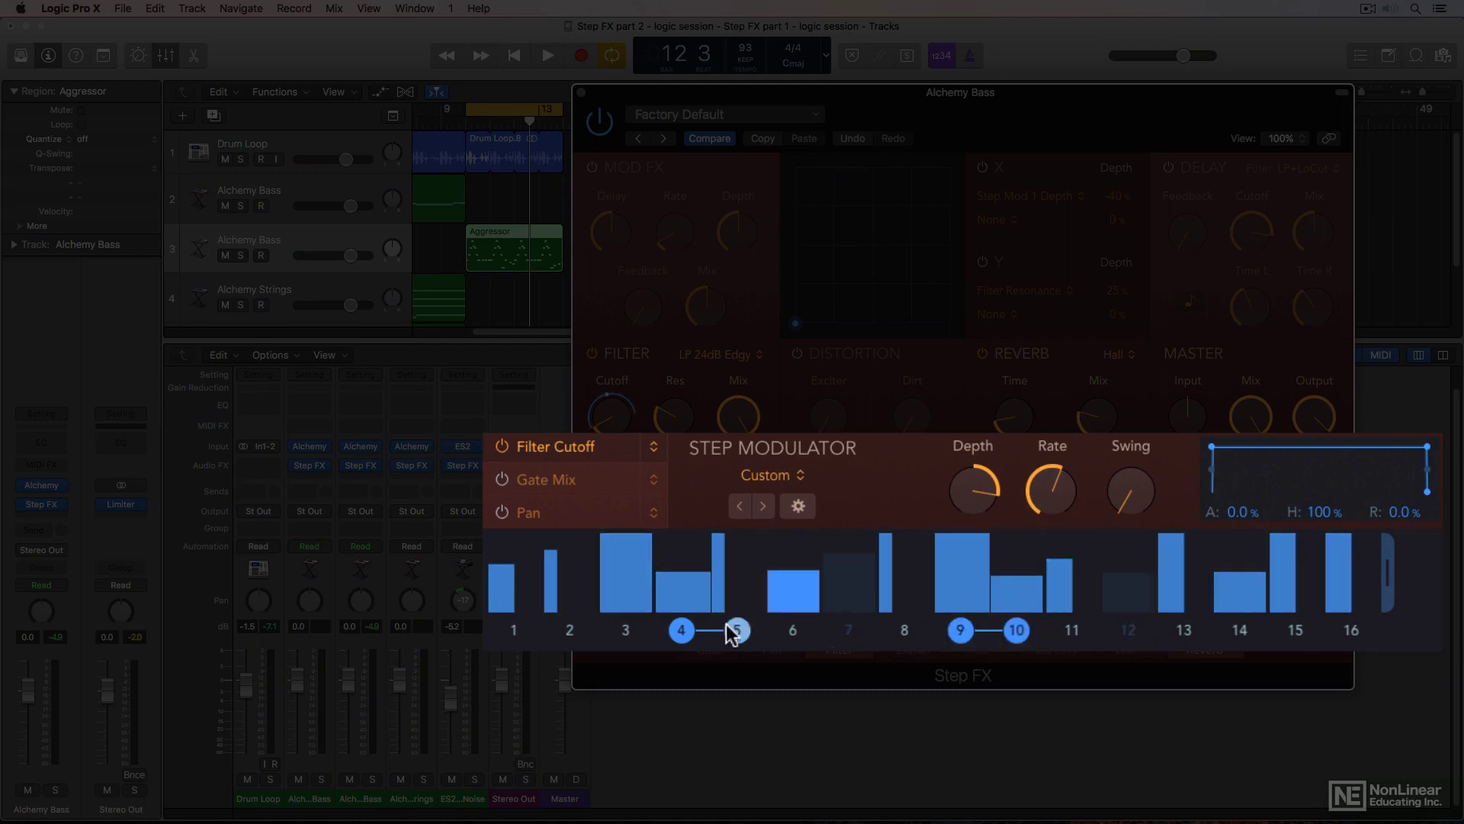
click(709, 632)
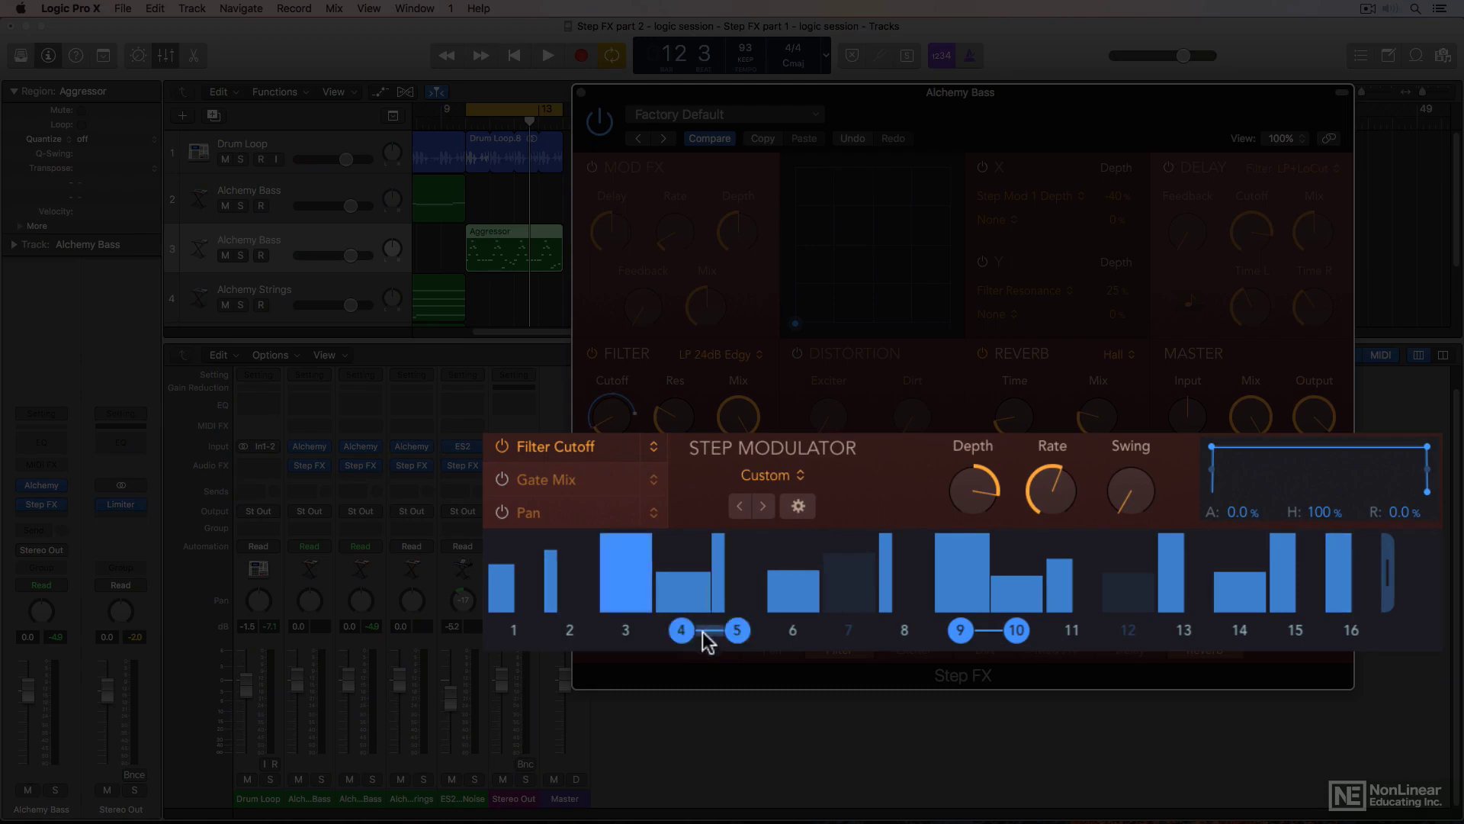
key(space)
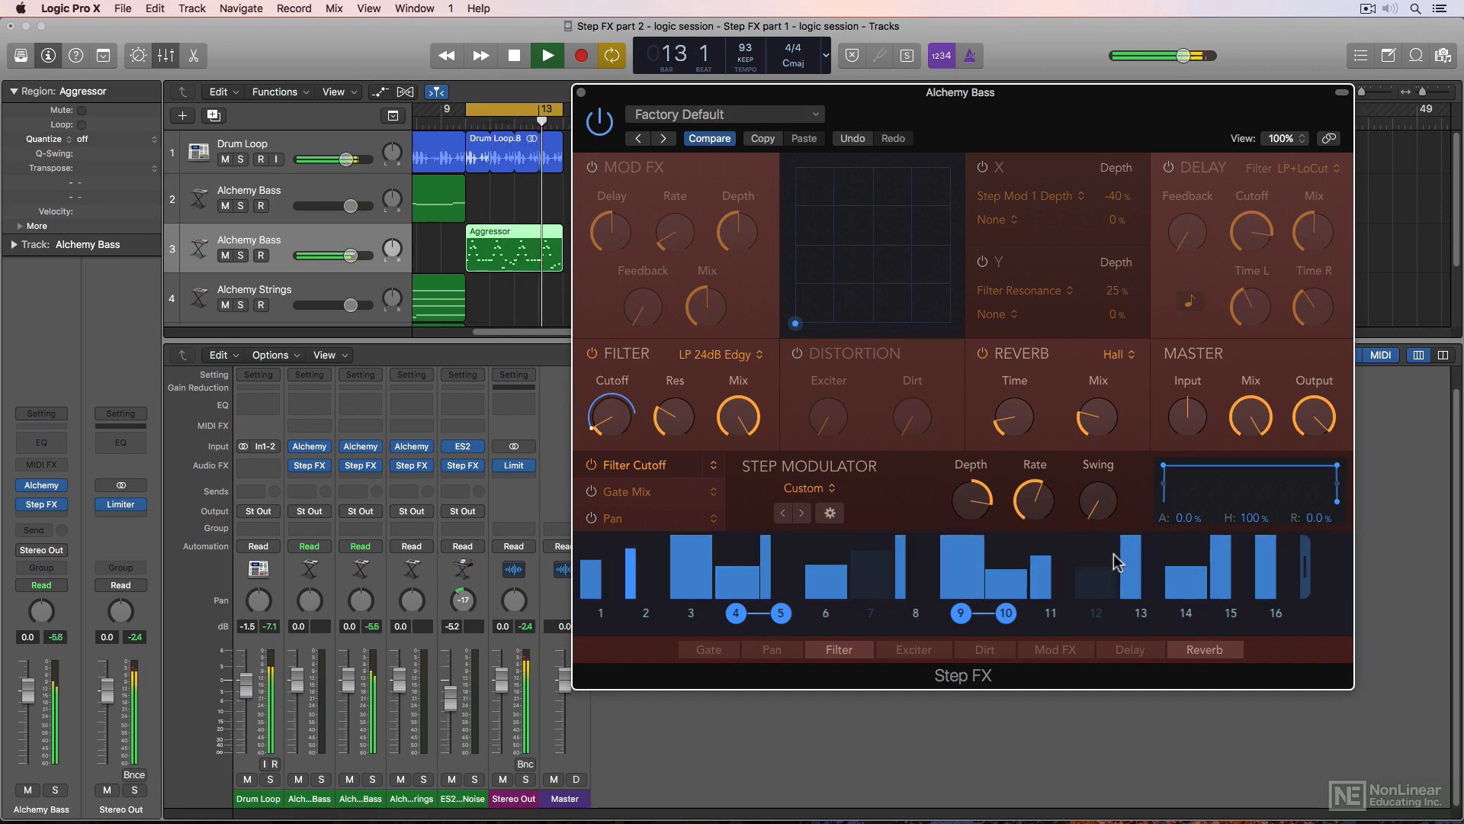
click(1096, 613)
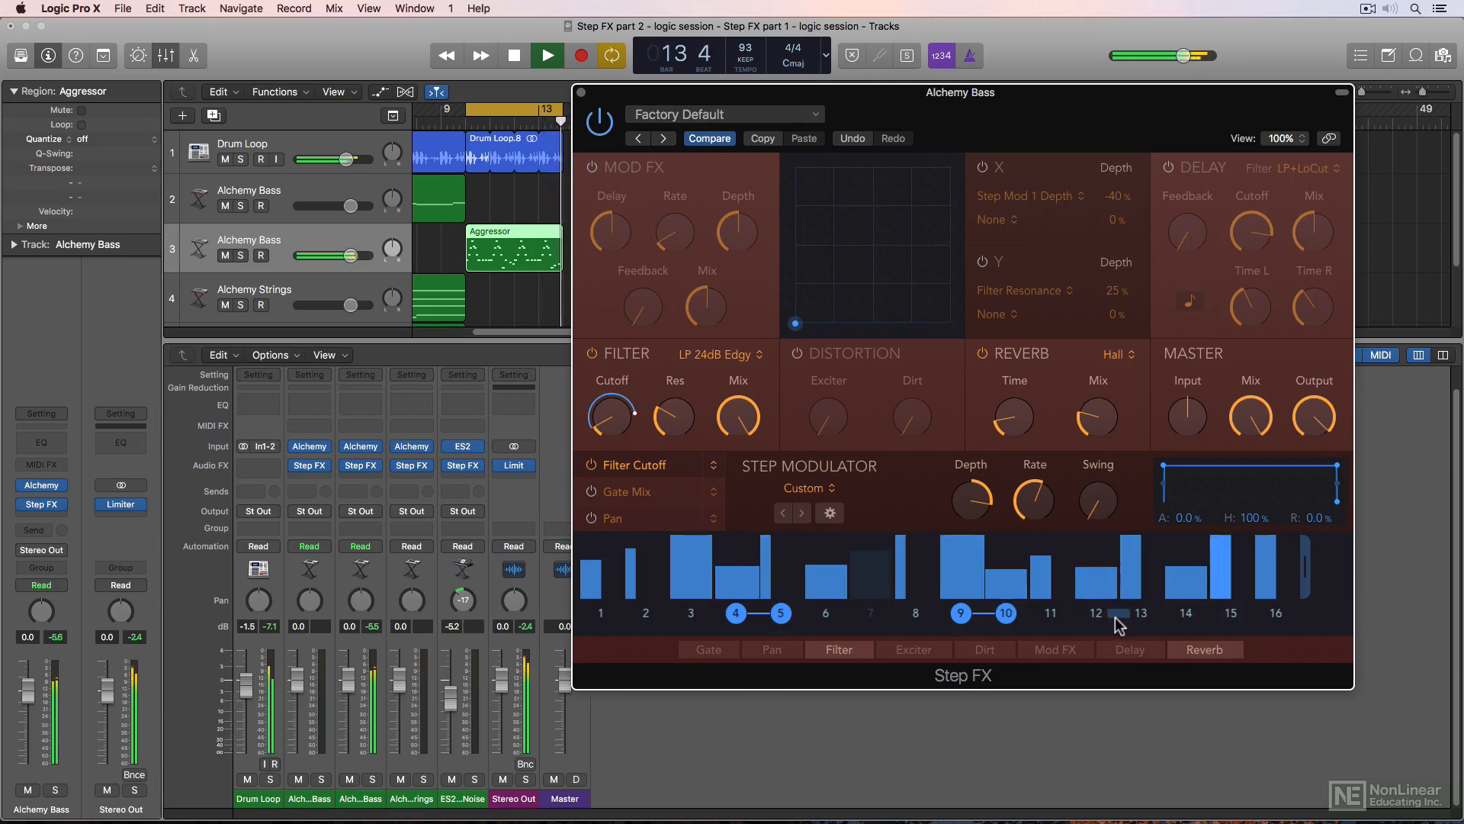
key(space)
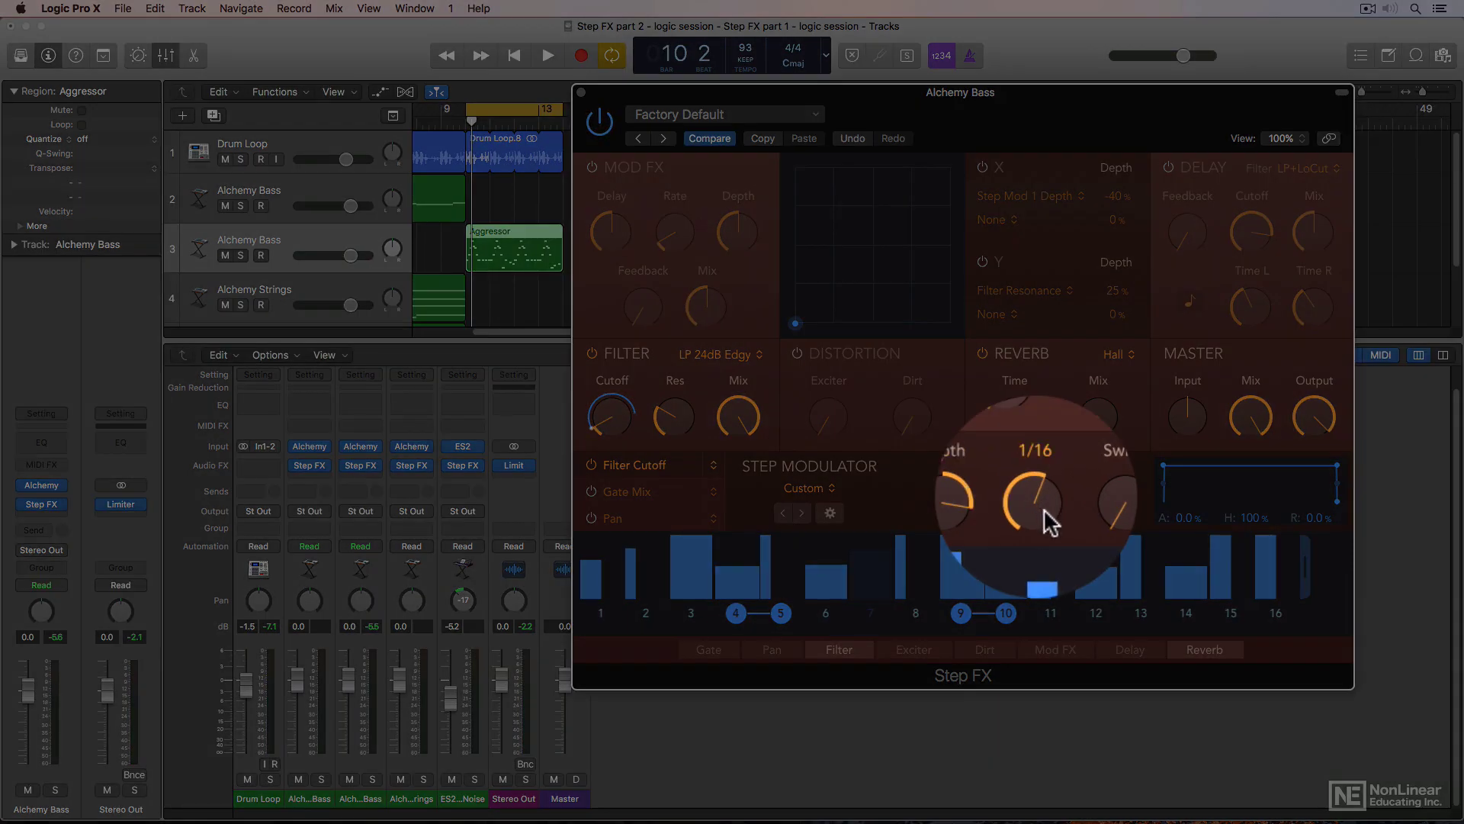
drag(1045, 512, 1031, 543)
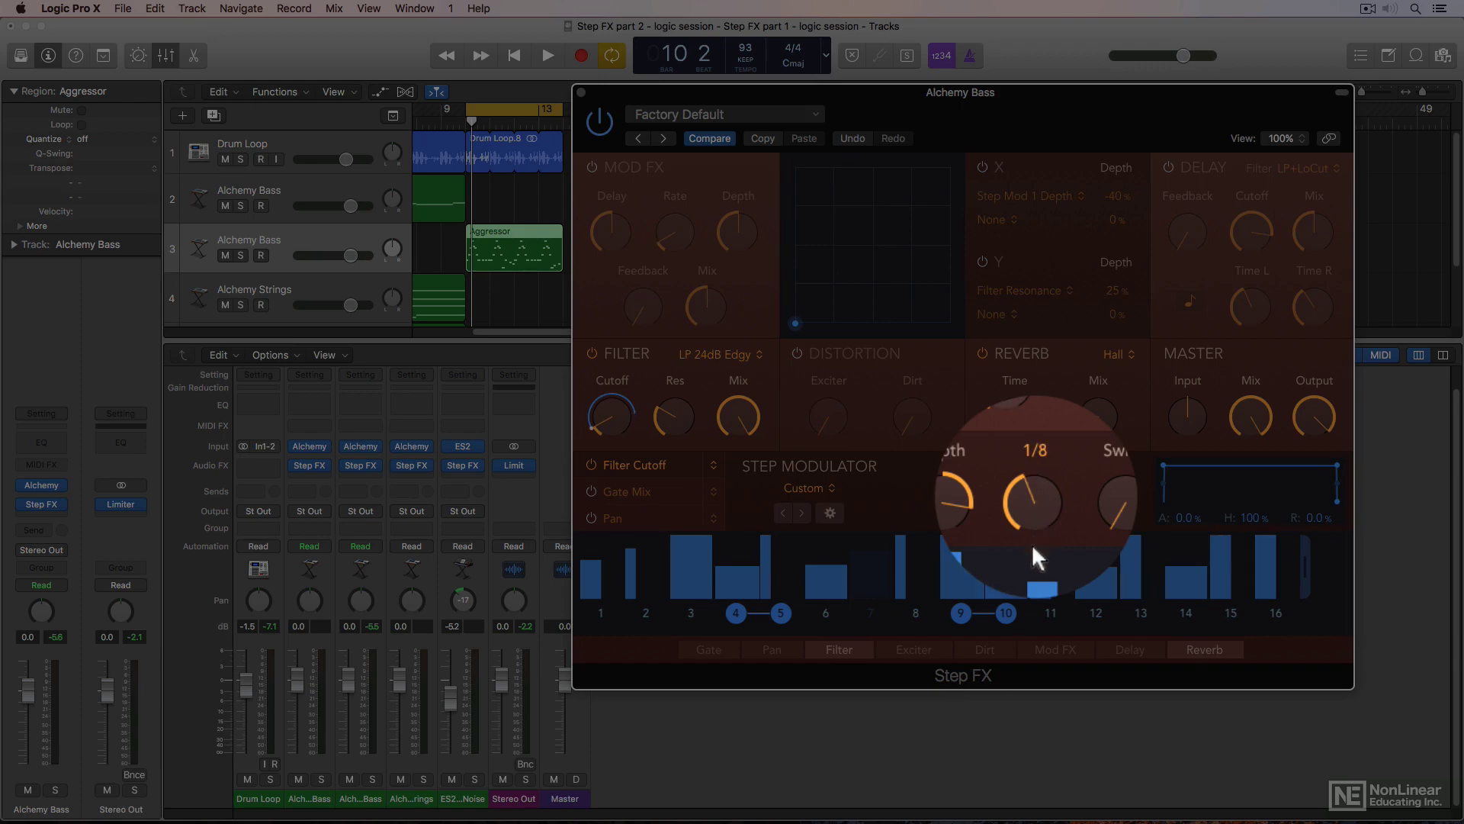
mouse_move(1086, 513)
key(space)
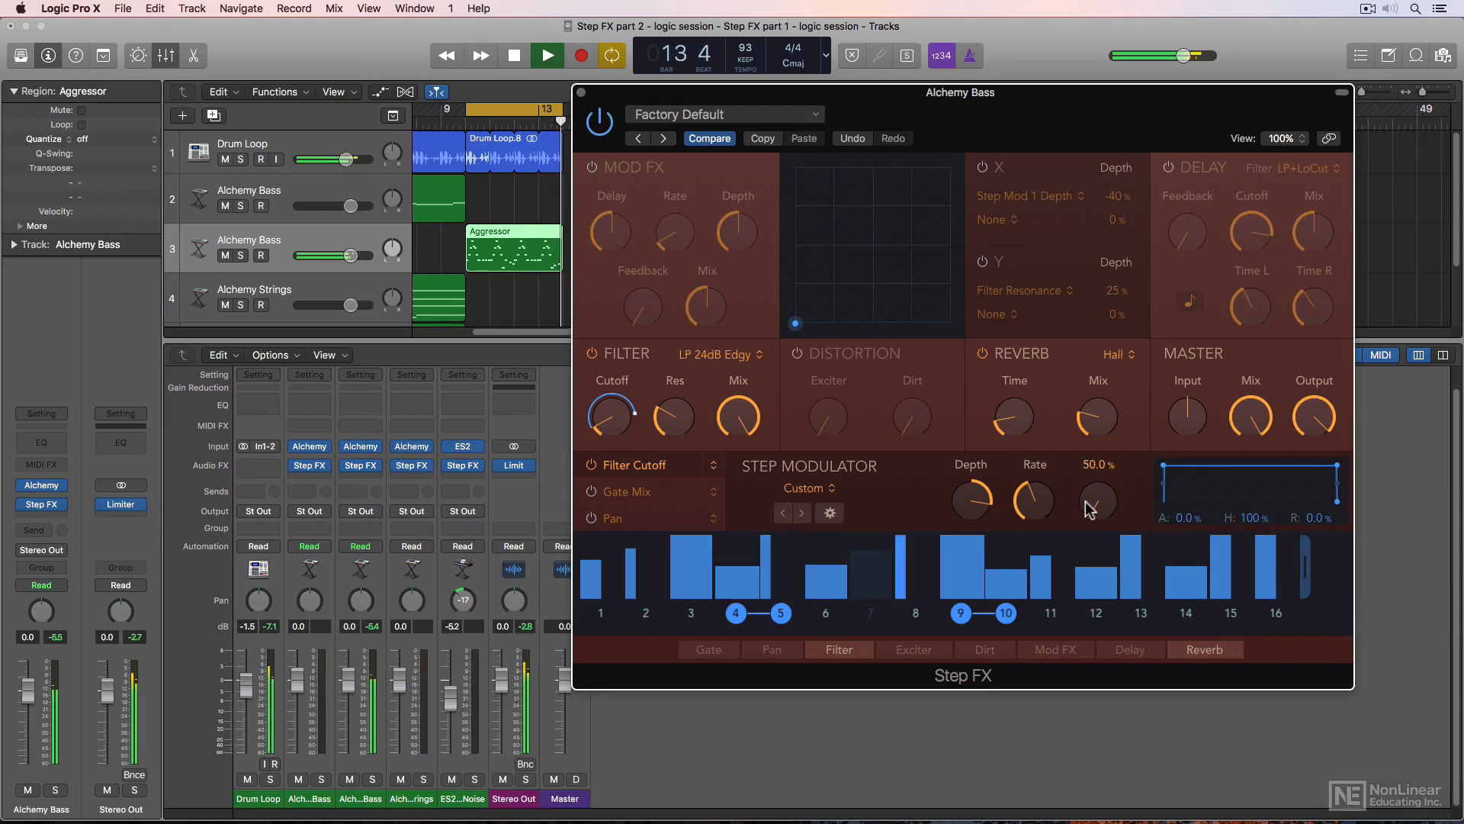
key(space)
mouse_move(1047, 451)
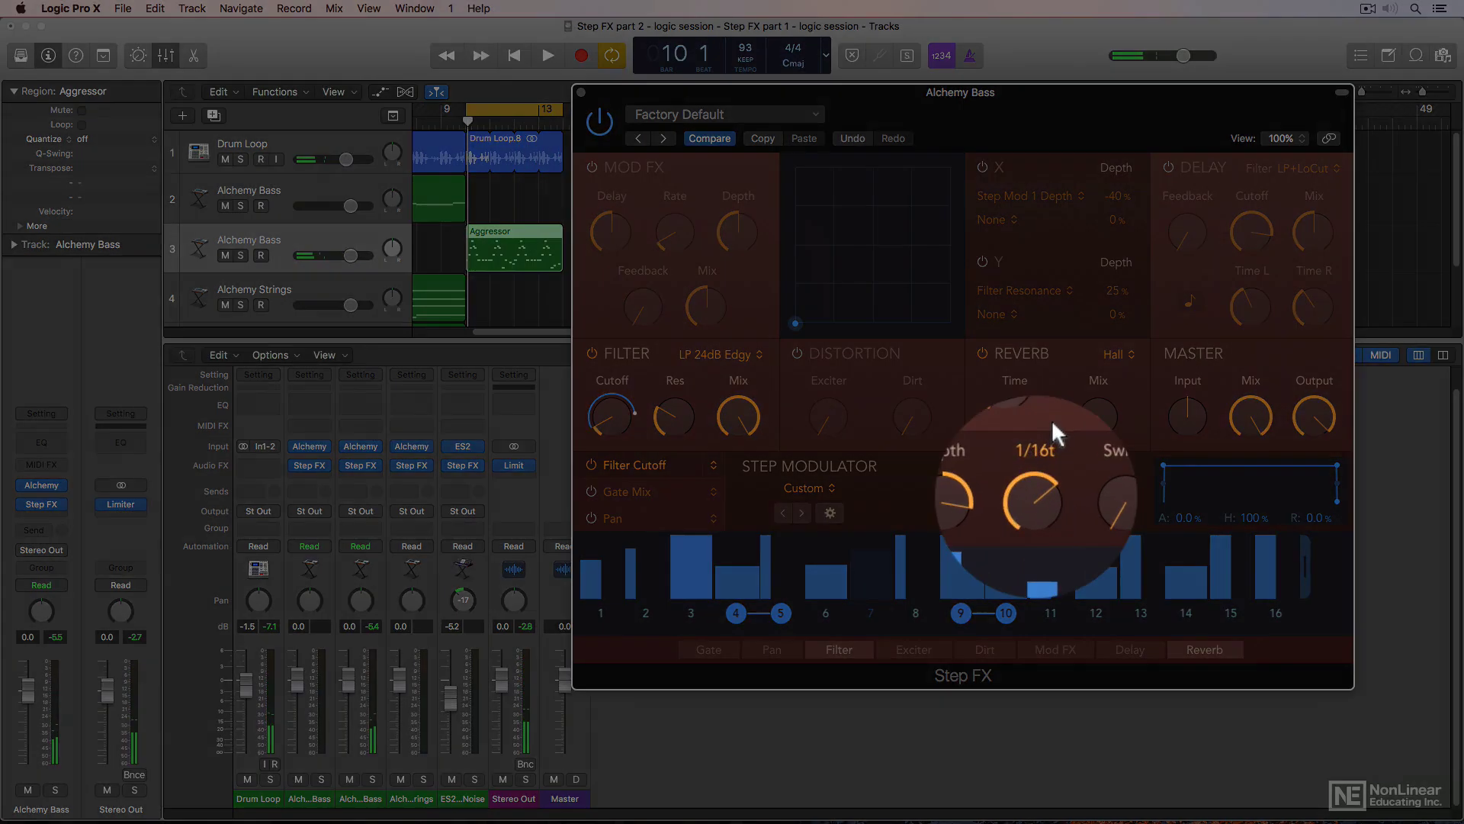
drag(1052, 424, 1052, 412)
key(space)
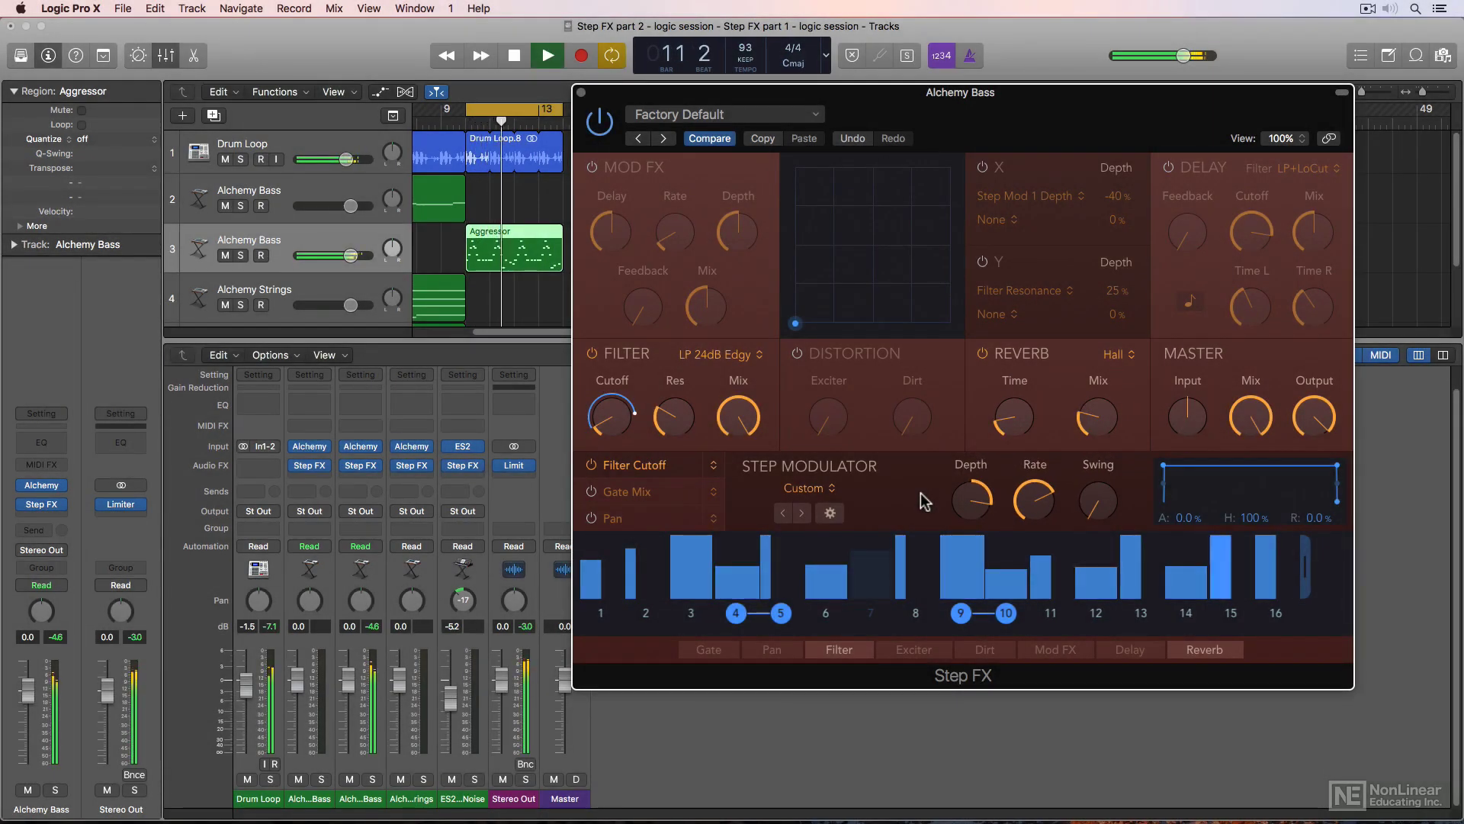
key(space)
mouse_move(1028, 505)
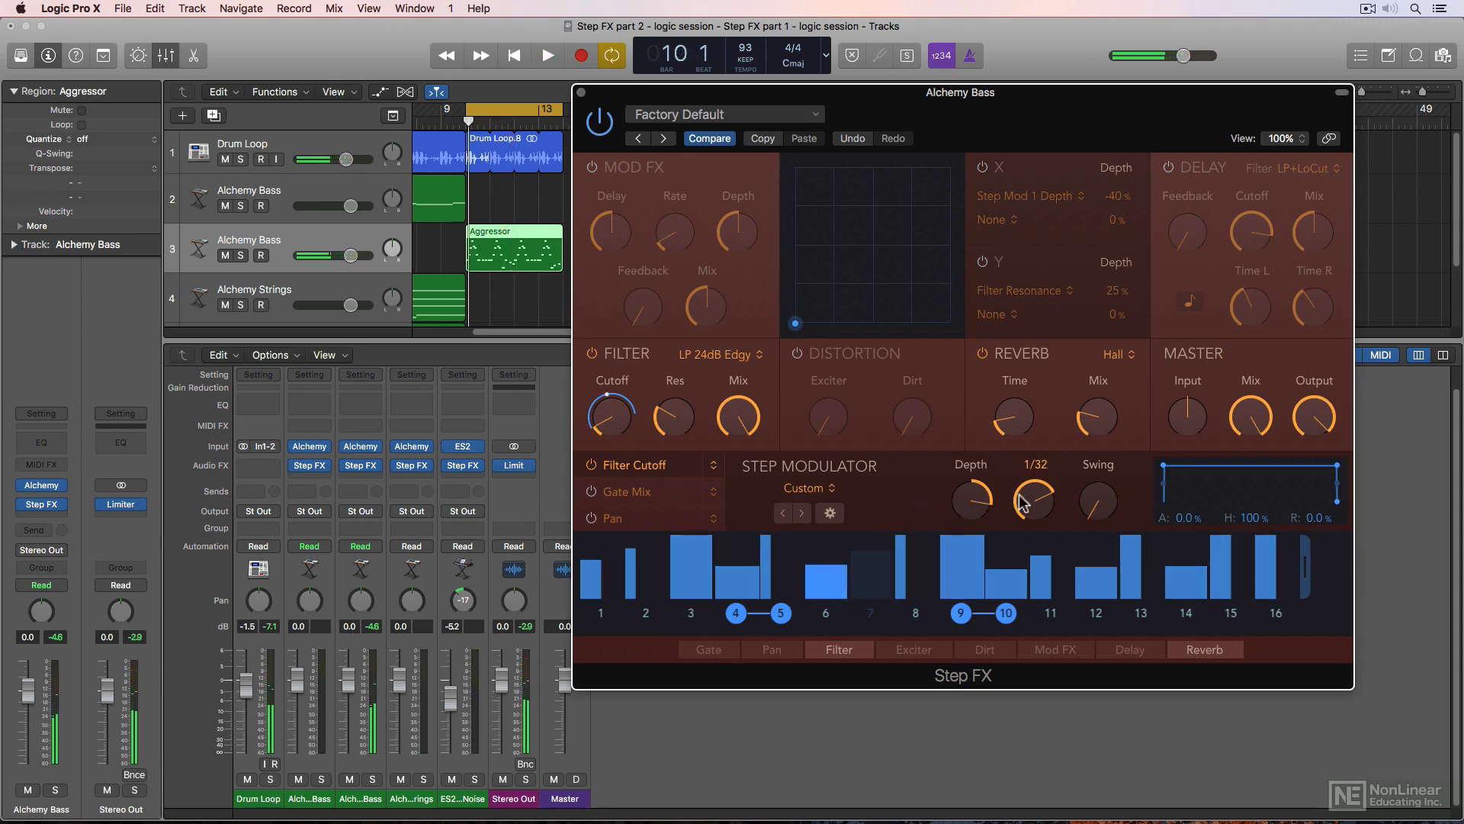